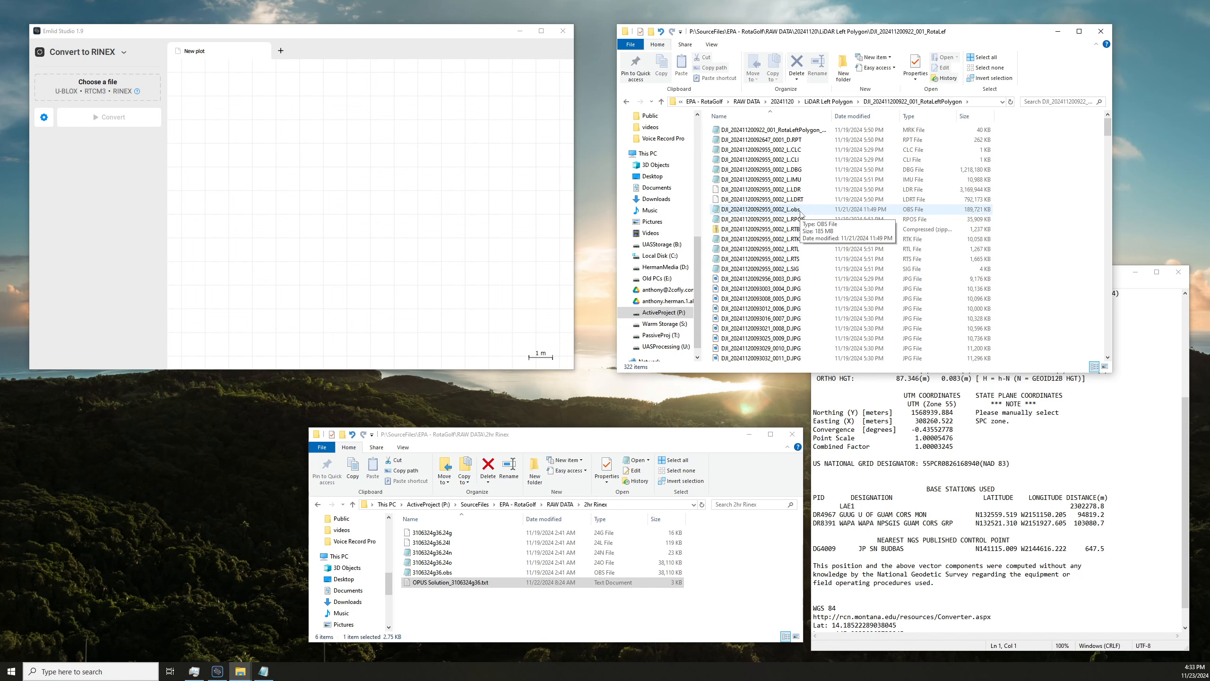
click(802, 212)
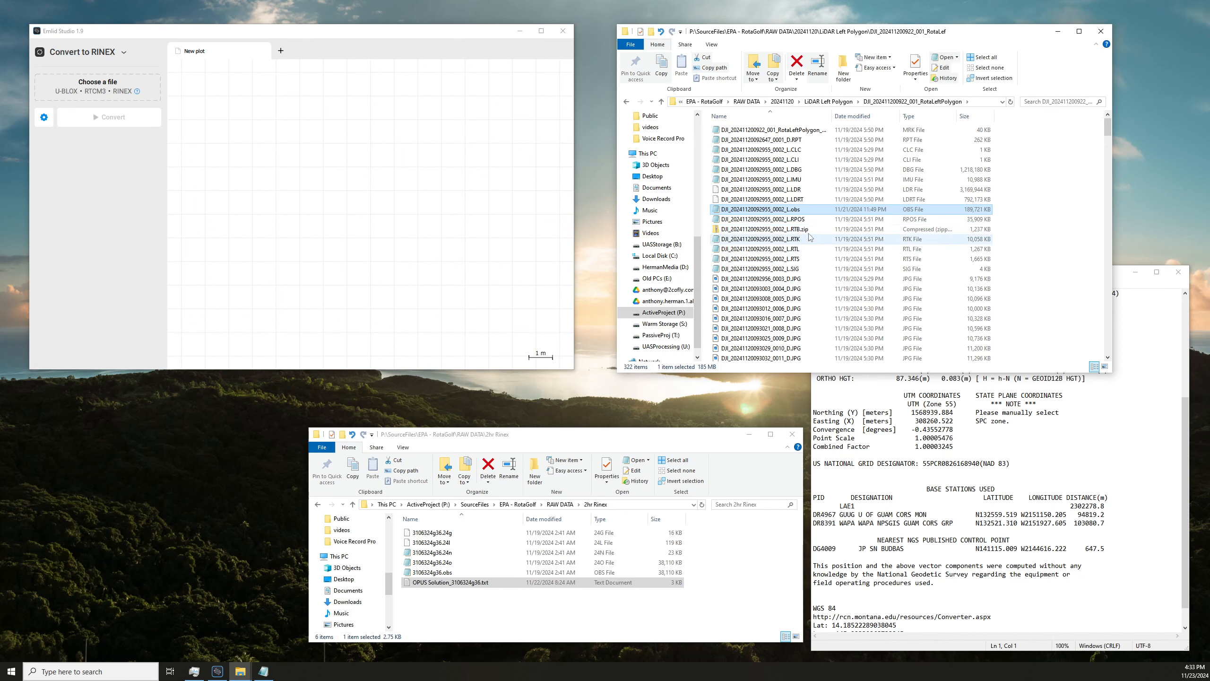
click(904, 446)
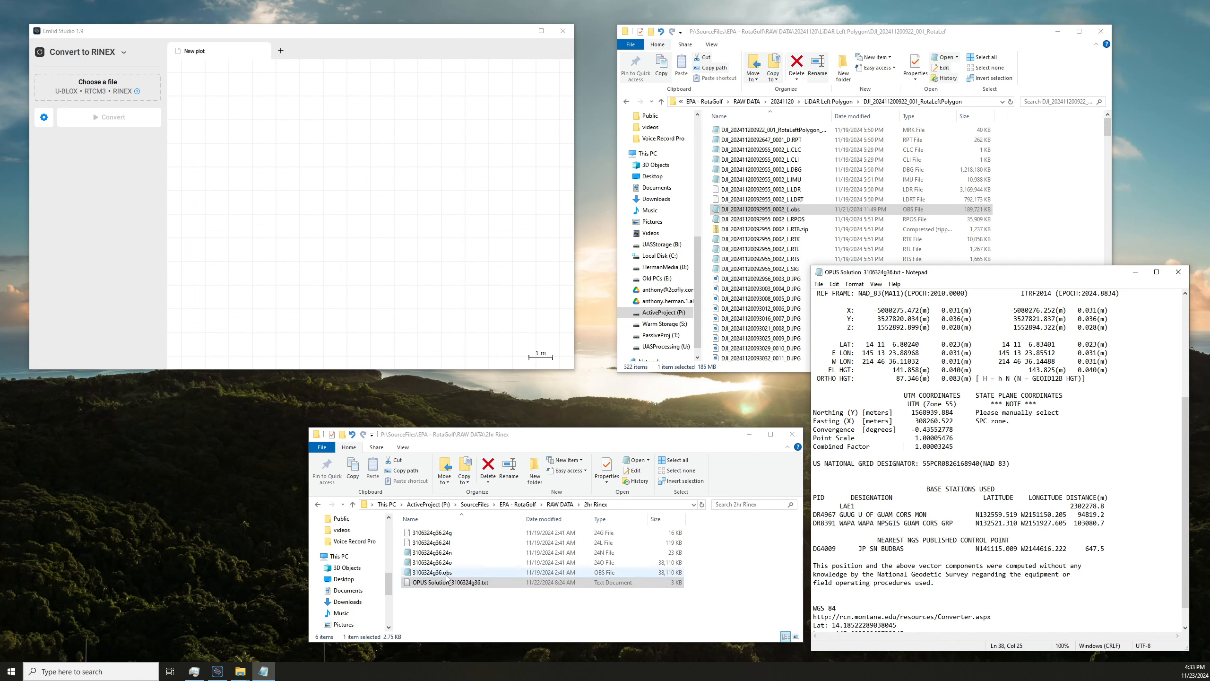
click(757, 298)
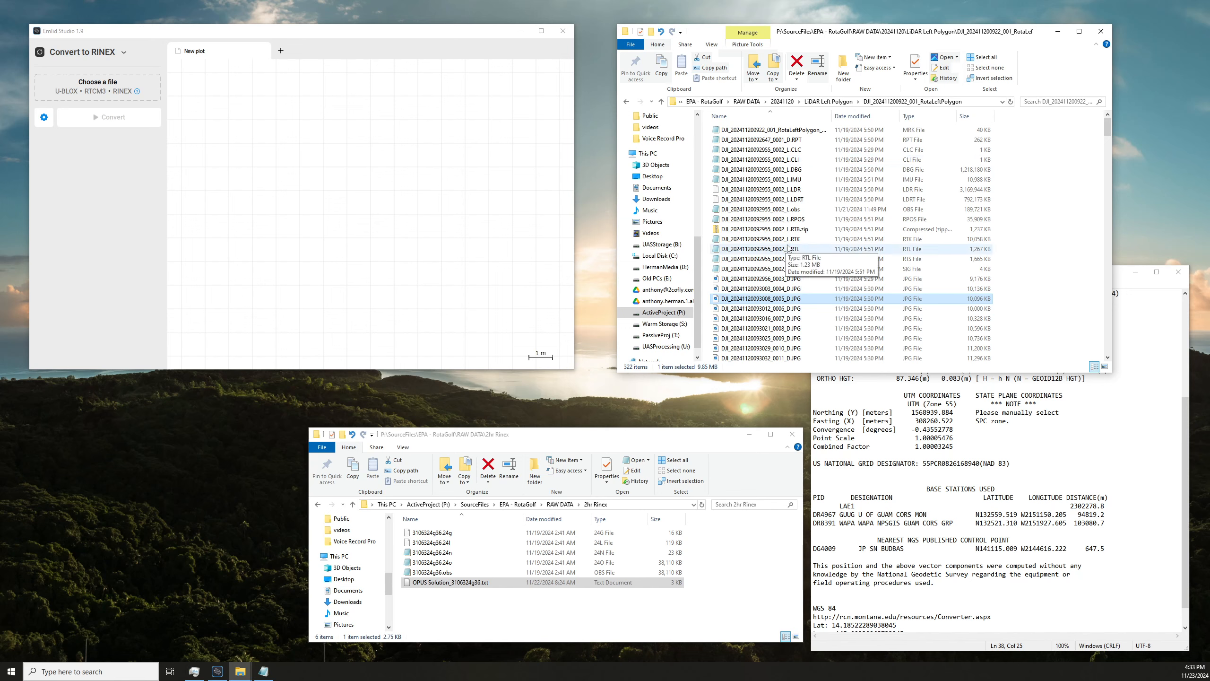
click(772, 241)
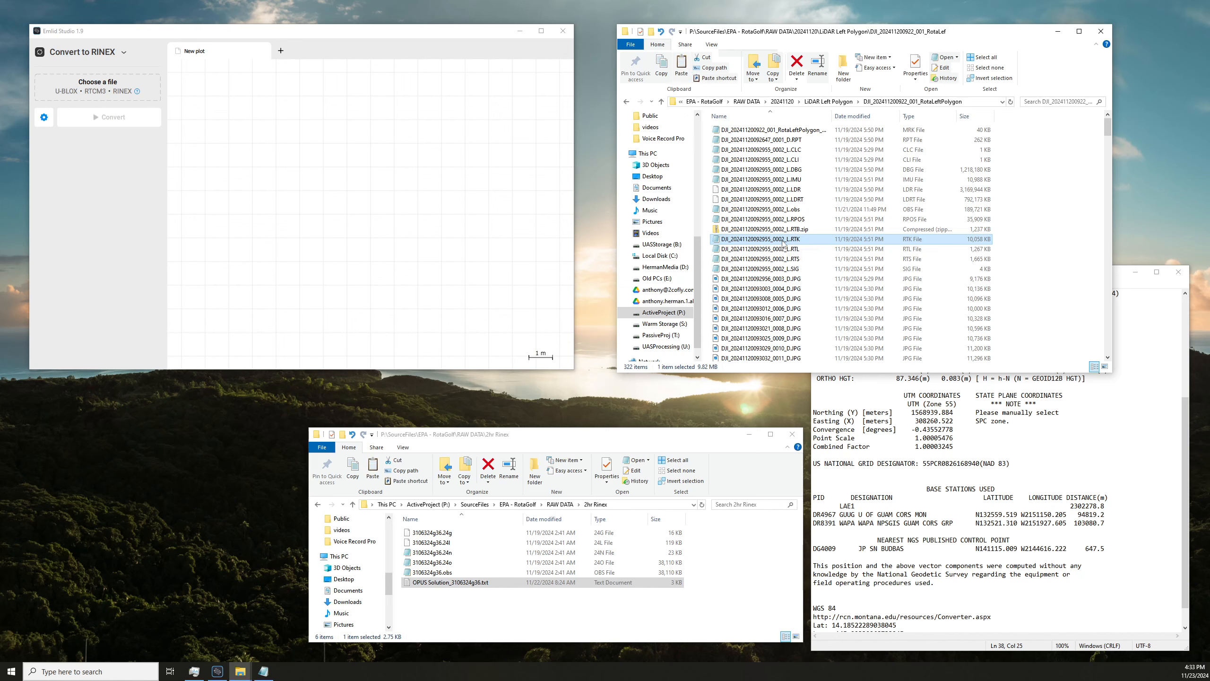
right_click(867, 201)
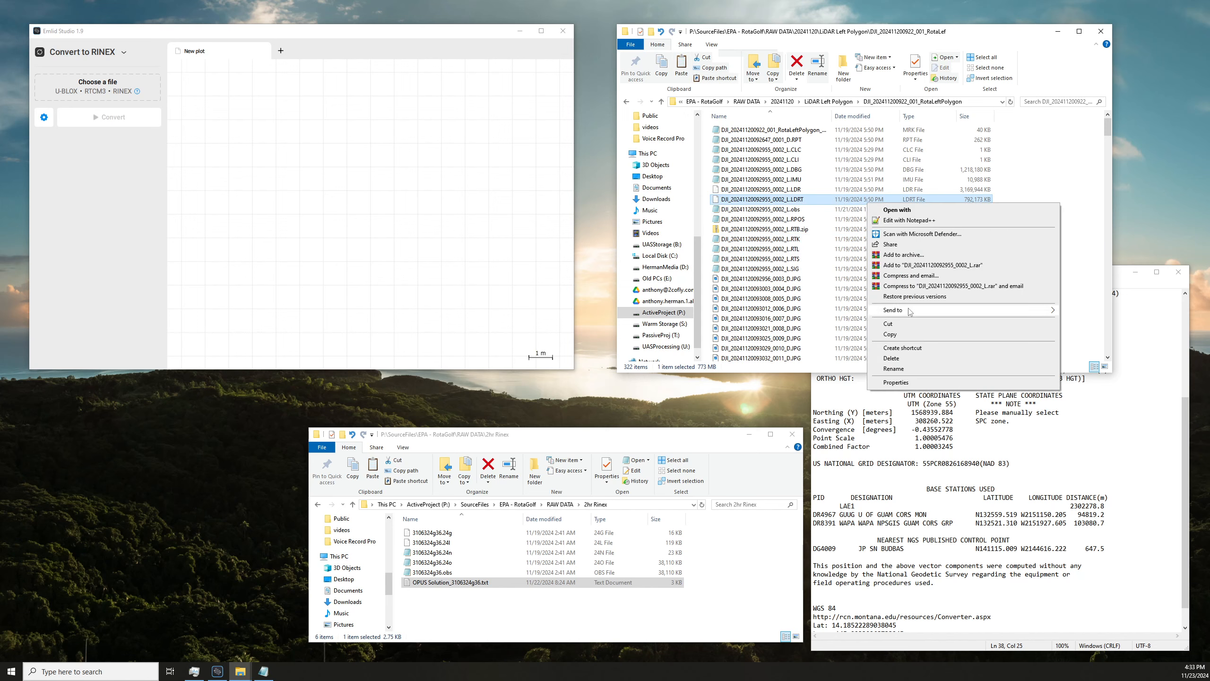
click(832, 289)
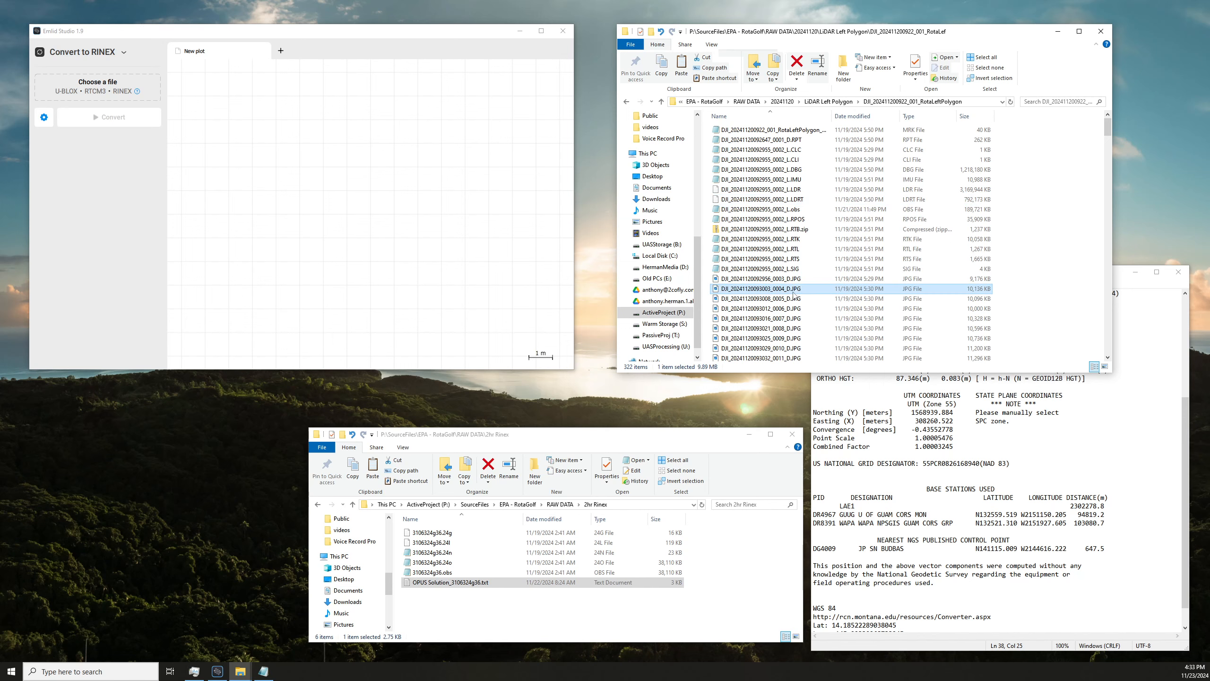
click(802, 242)
key(ctrl+c)
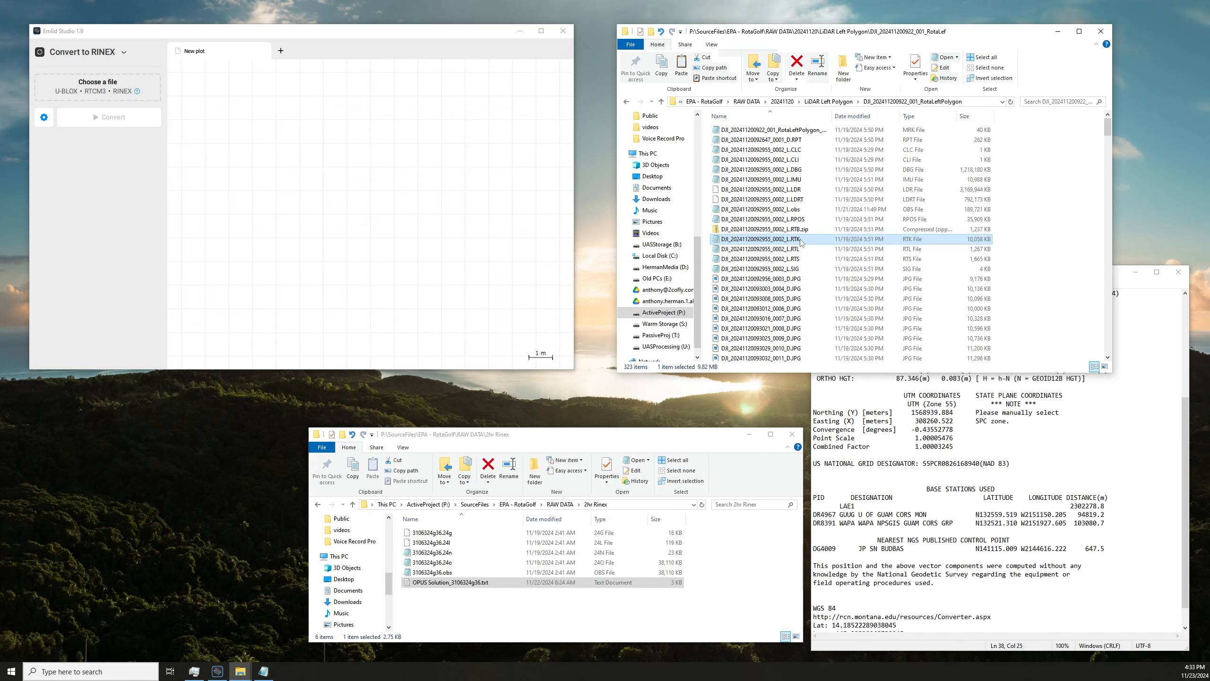
key(ctrl+v)
click(795, 127)
drag(820, 126, 789, 125)
key(BackSpace)
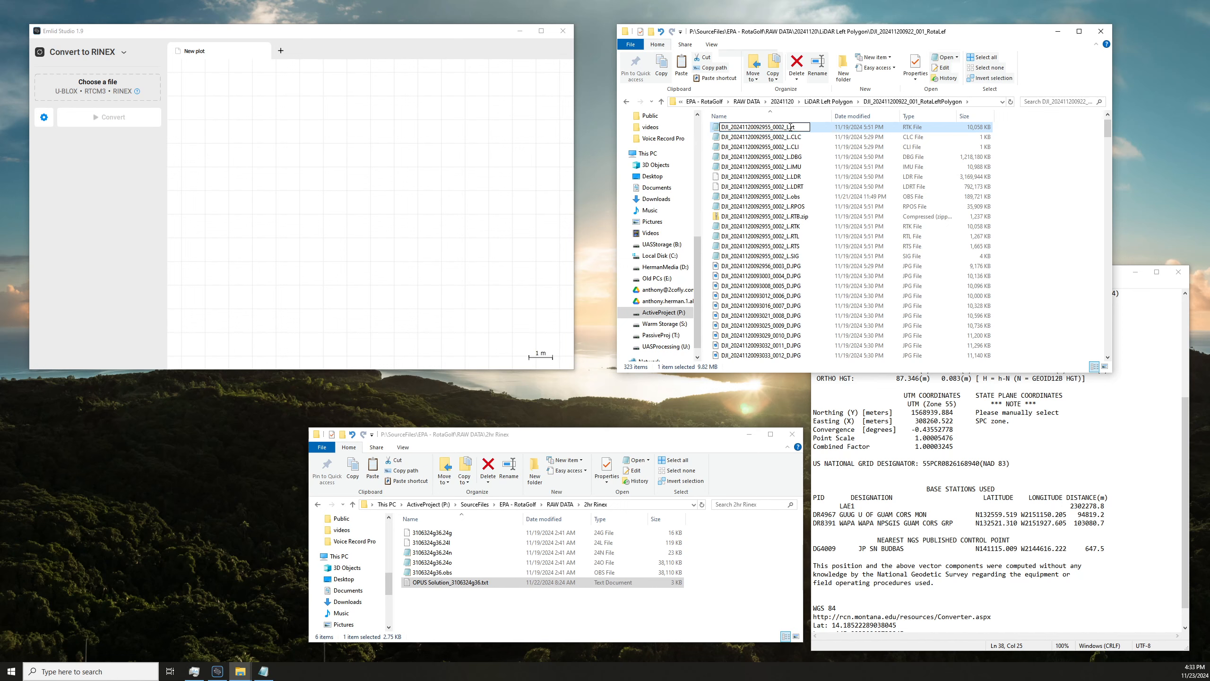
text(.rtcm3)
key(Return)
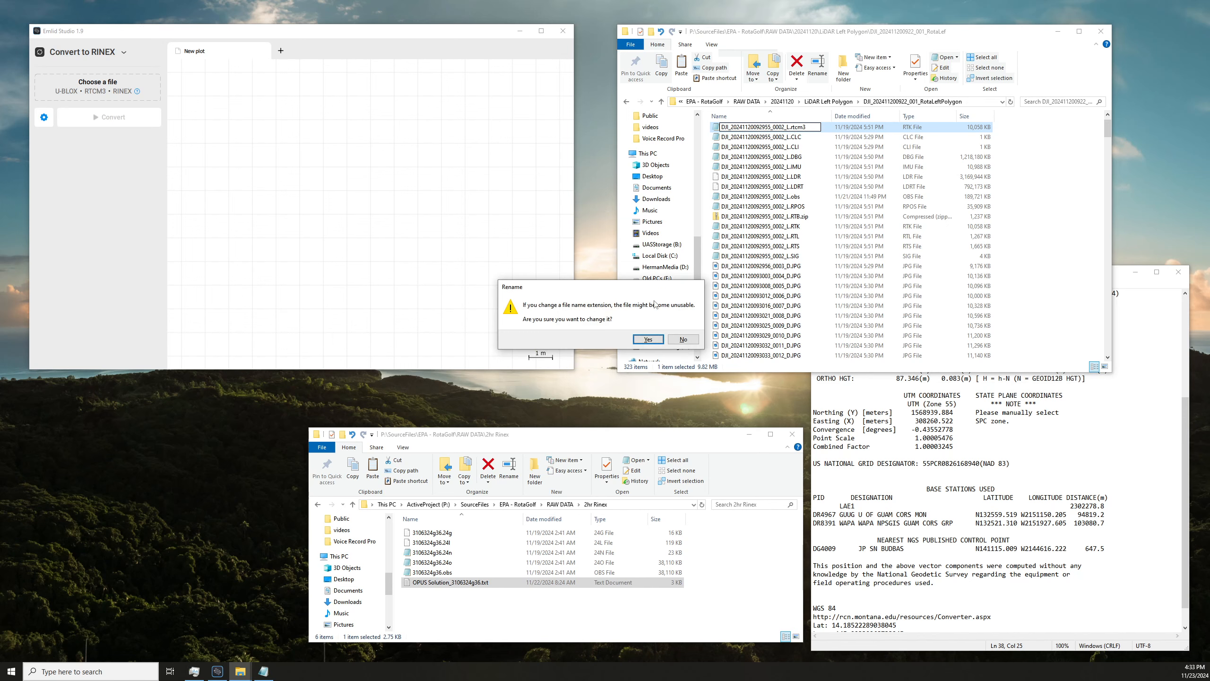
click(648, 339)
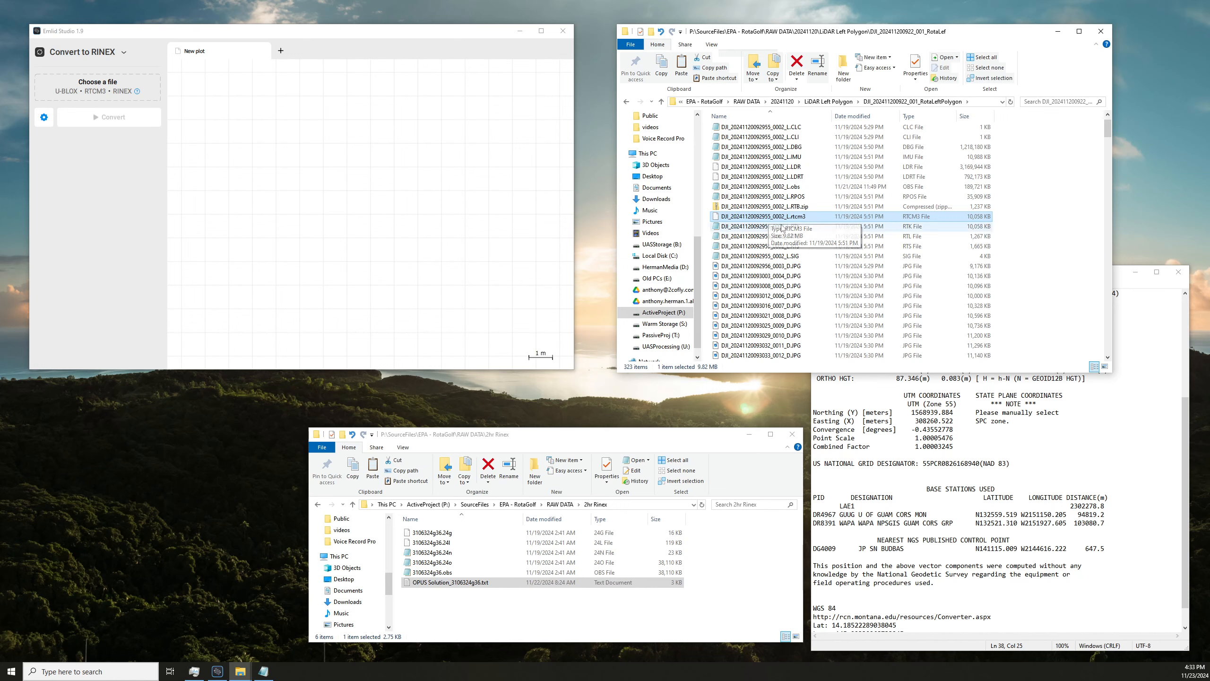
Load the .rtcm3 file into Emlid Studio's RINEX conversion with log start date 2024.11.20 and antenna height 0 m.
drag(776, 218, 93, 86)
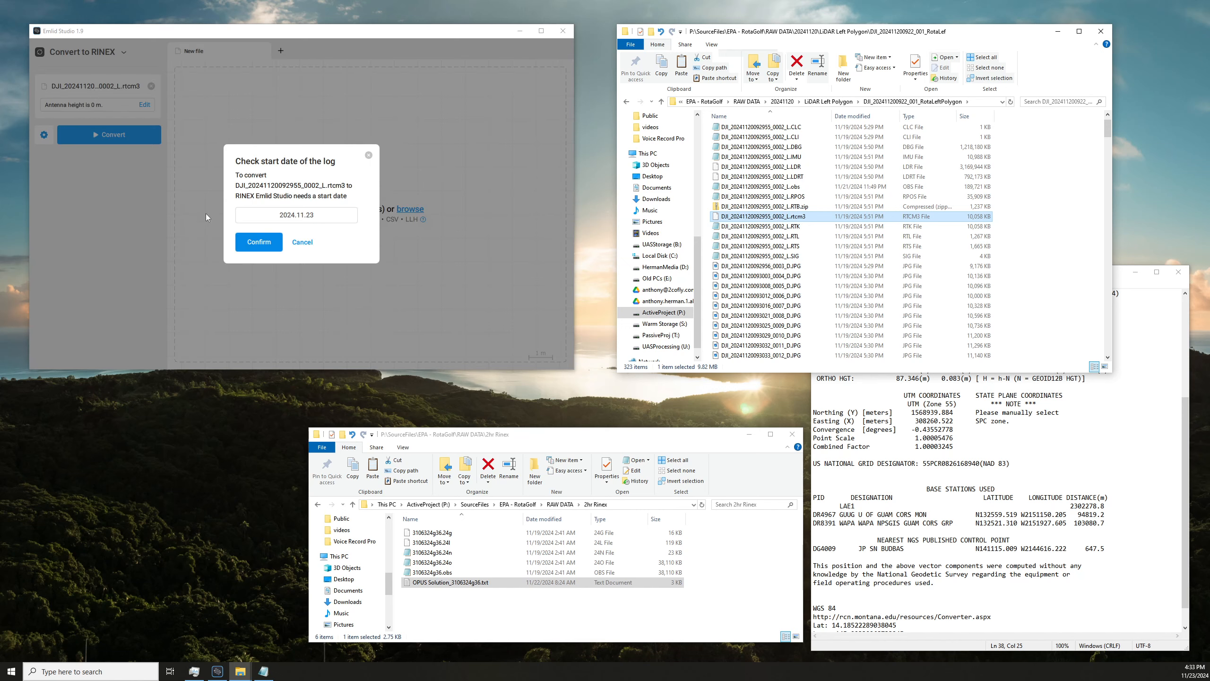
click(321, 215)
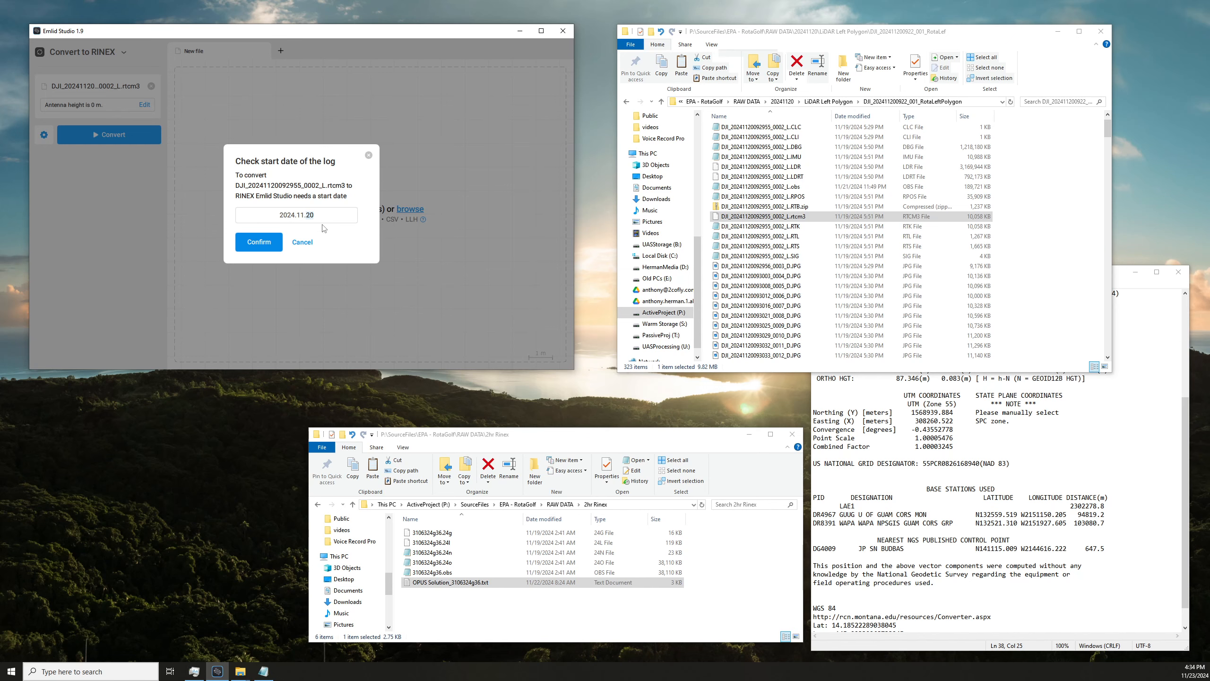
click(273, 243)
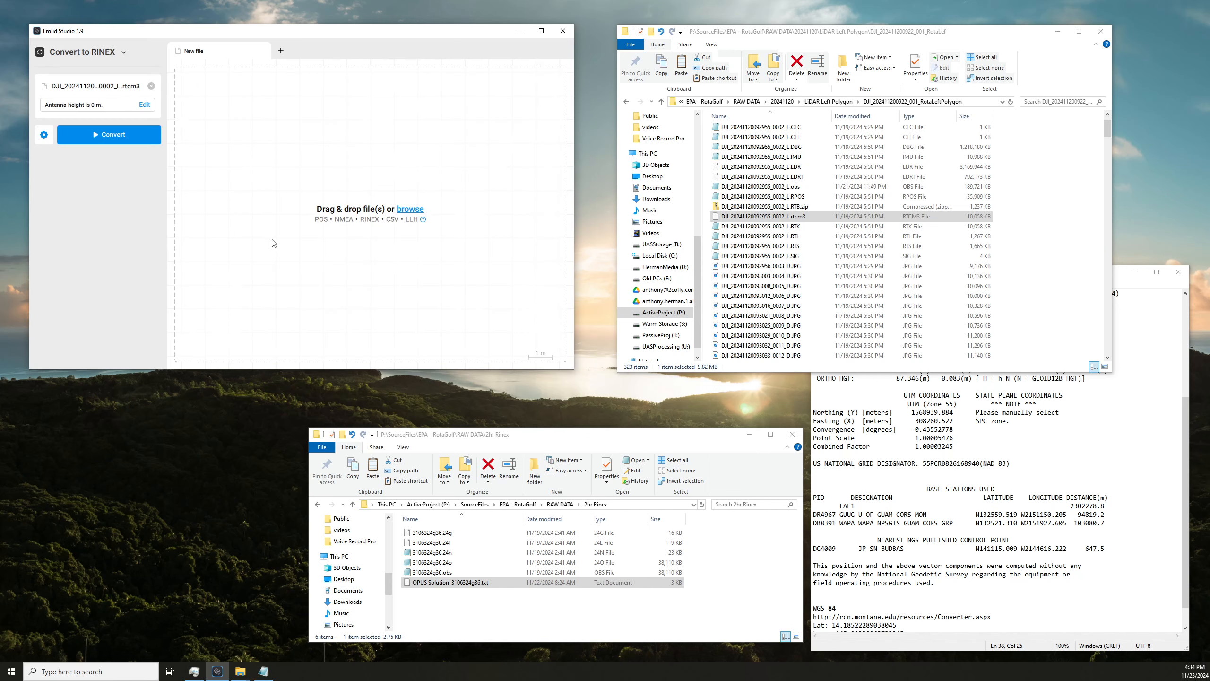
click(144, 105)
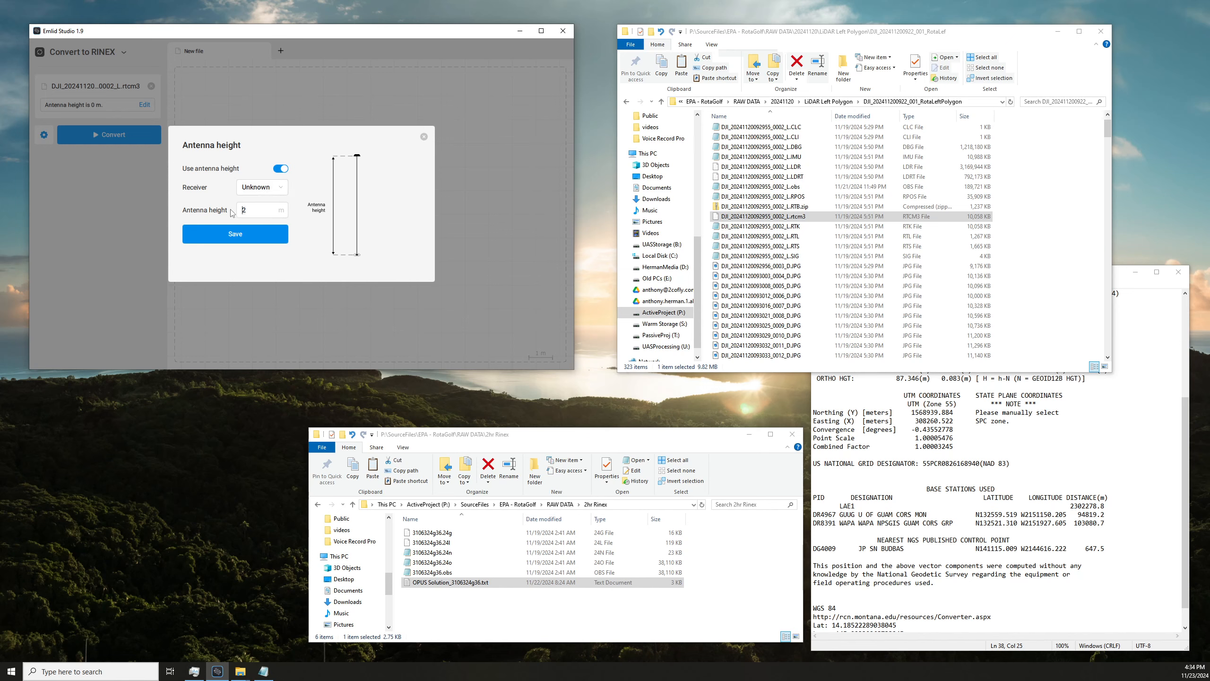
click(235, 235)
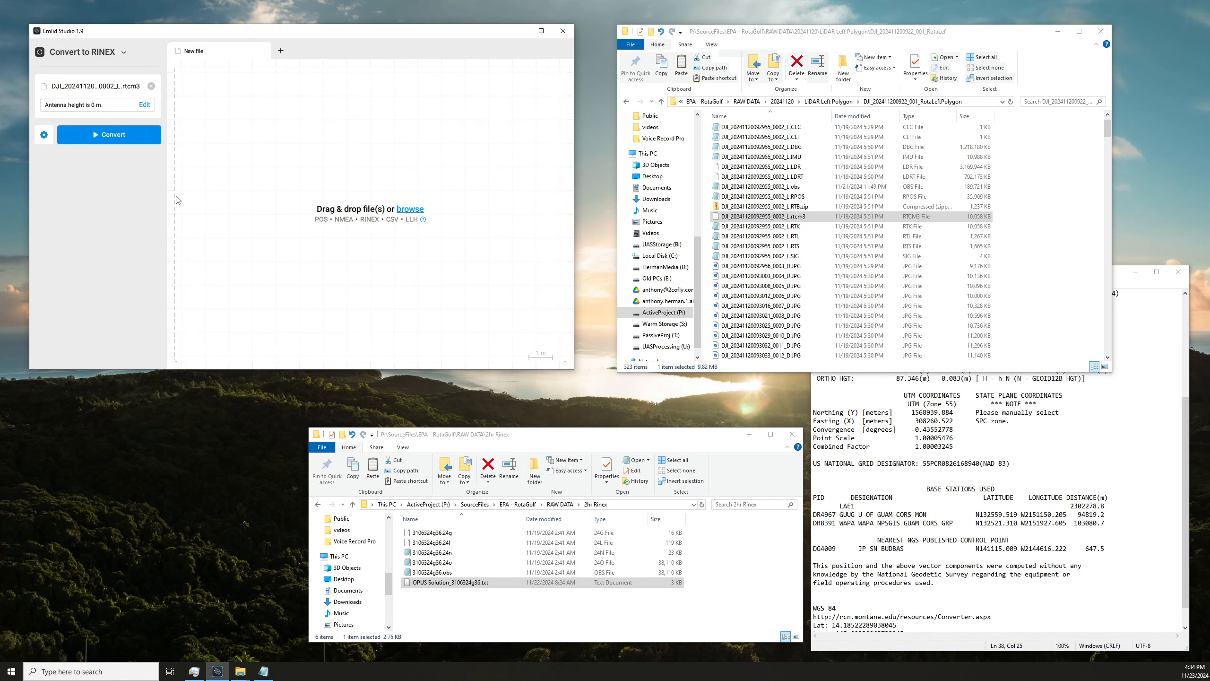
Turn off the log interval in the conversion settings, save them and convert the .rtcm3 file to RINEX.
click(44, 135)
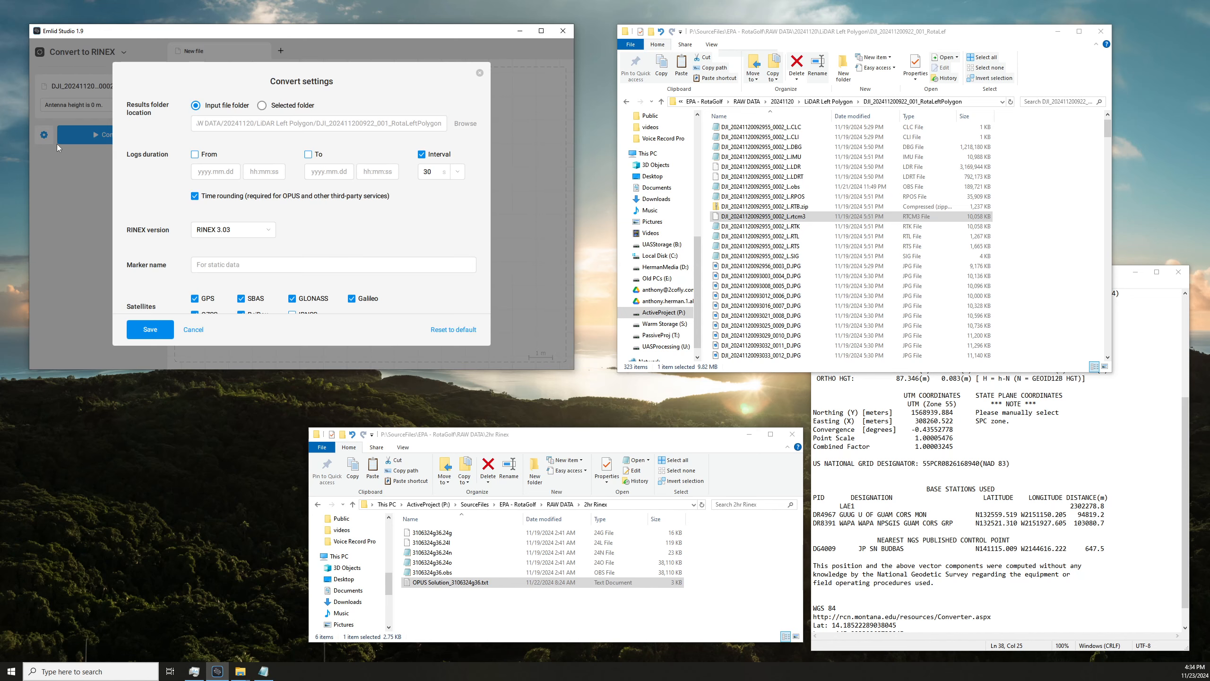
click(421, 156)
scroll(334, 212, down, 1)
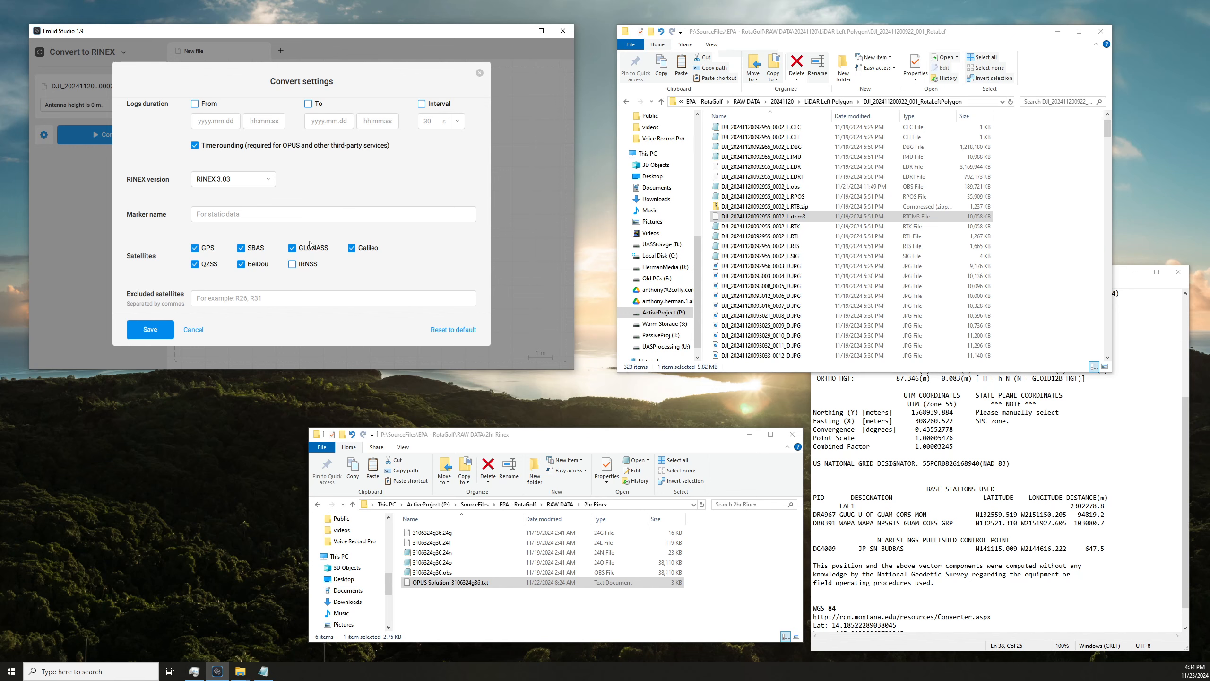
click(169, 331)
click(112, 143)
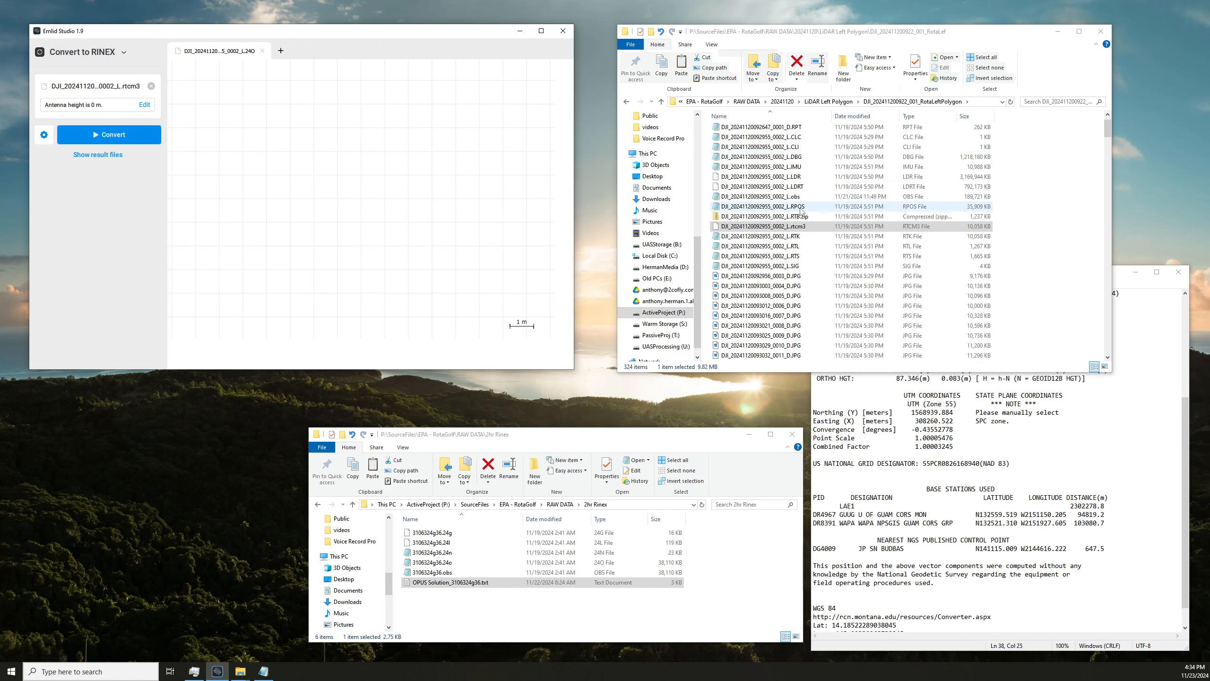
click(796, 167)
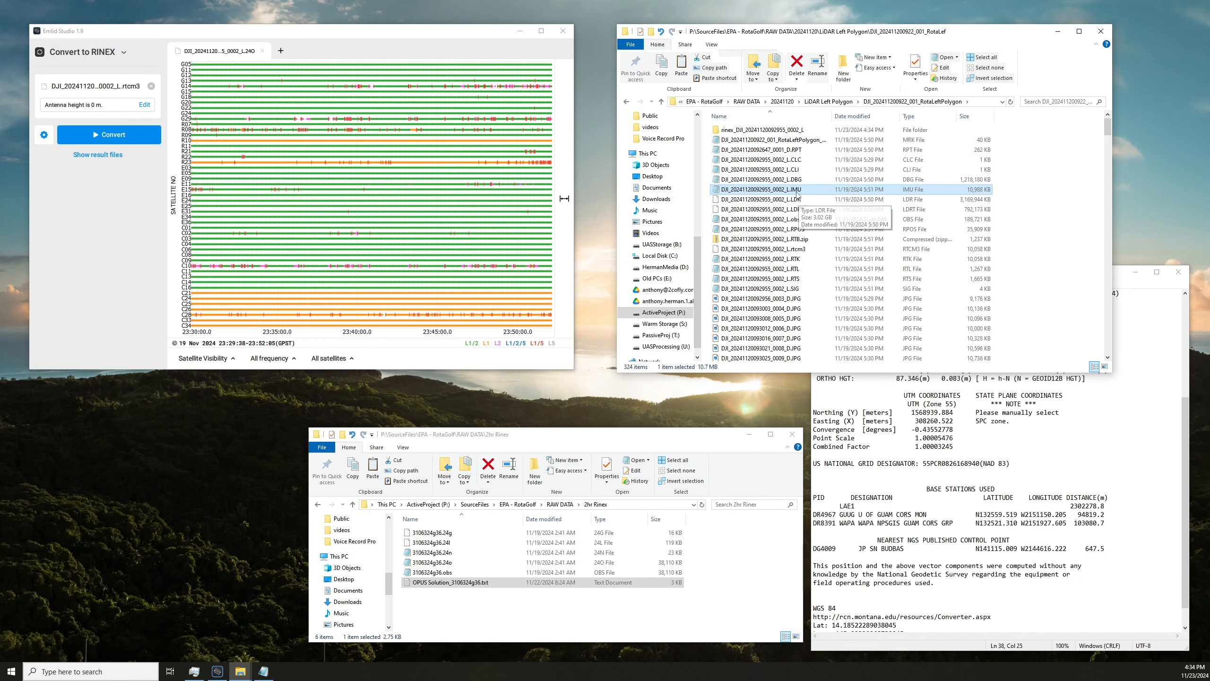
drag(811, 249, 782, 130)
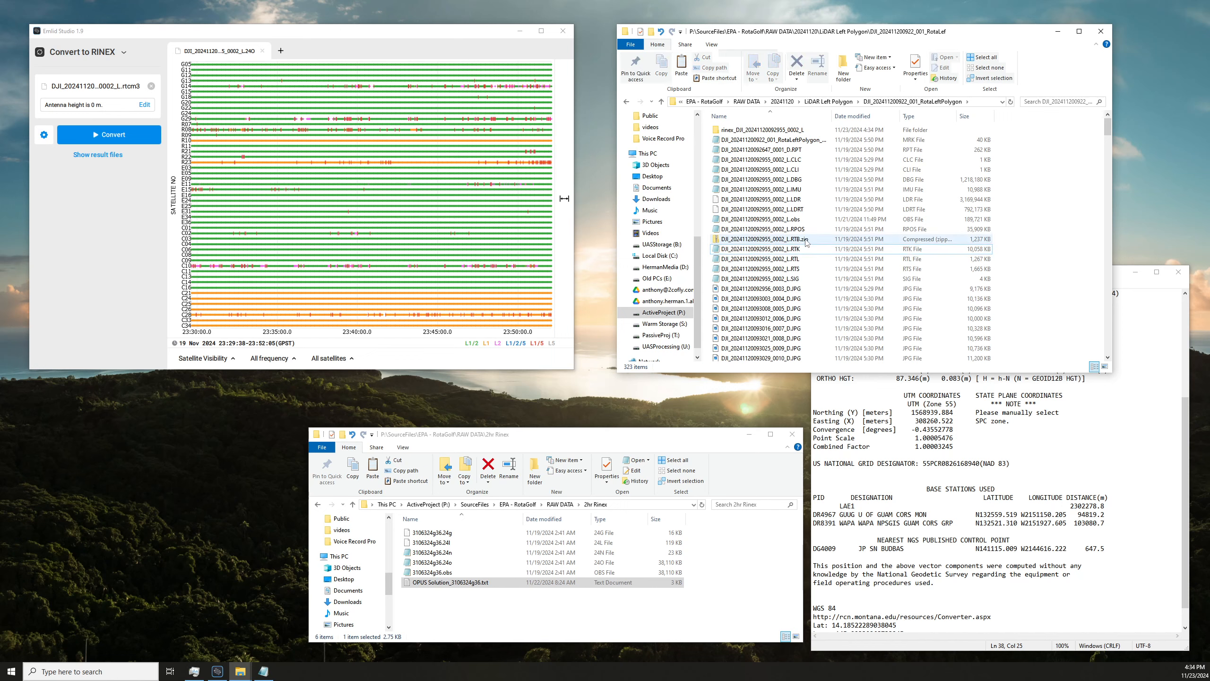
click(803, 139)
double_click(832, 116)
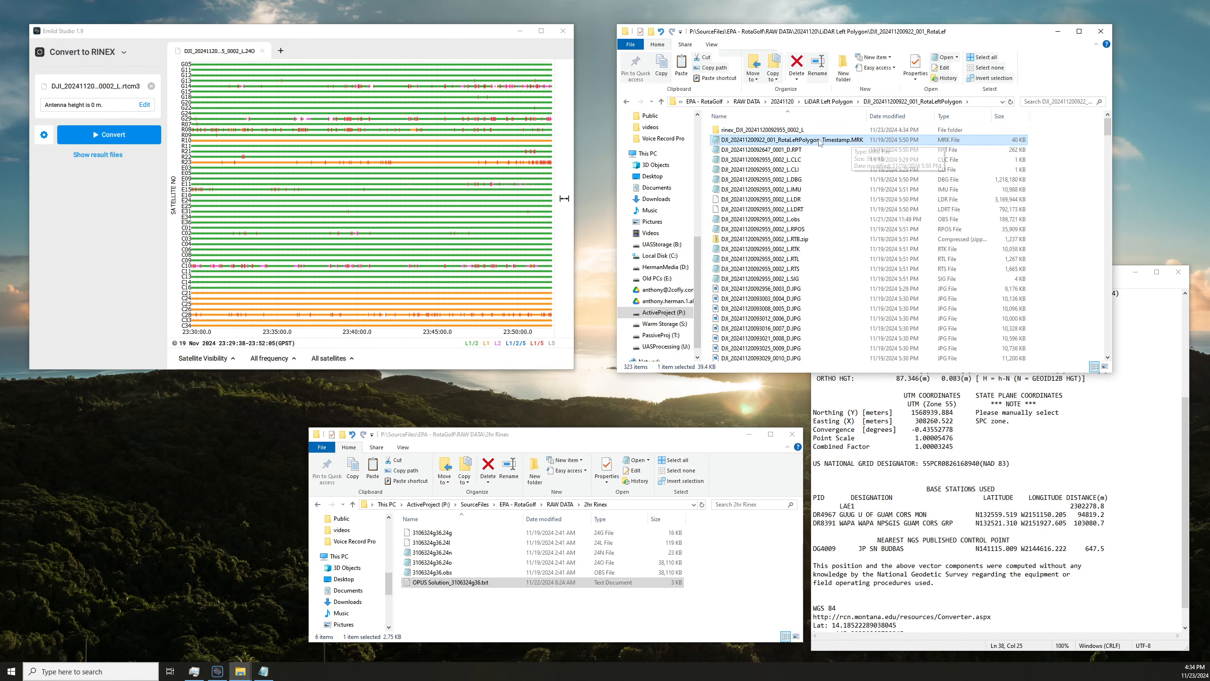
double_click(796, 133)
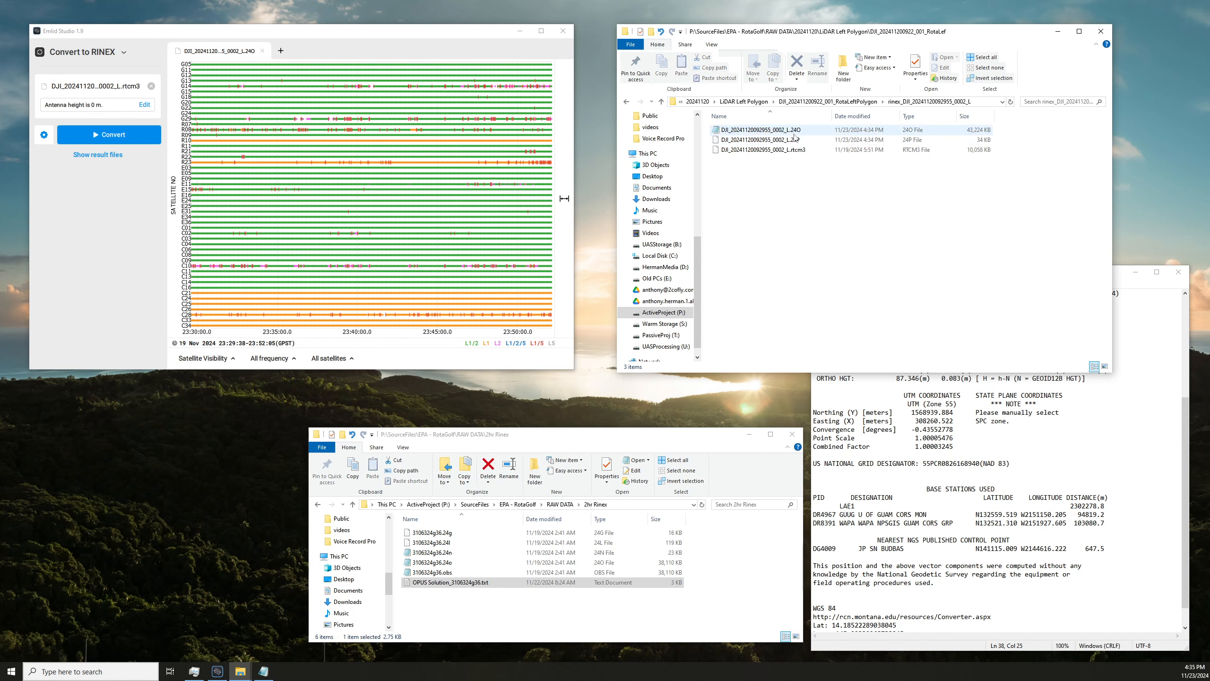
key(ctrl+v)
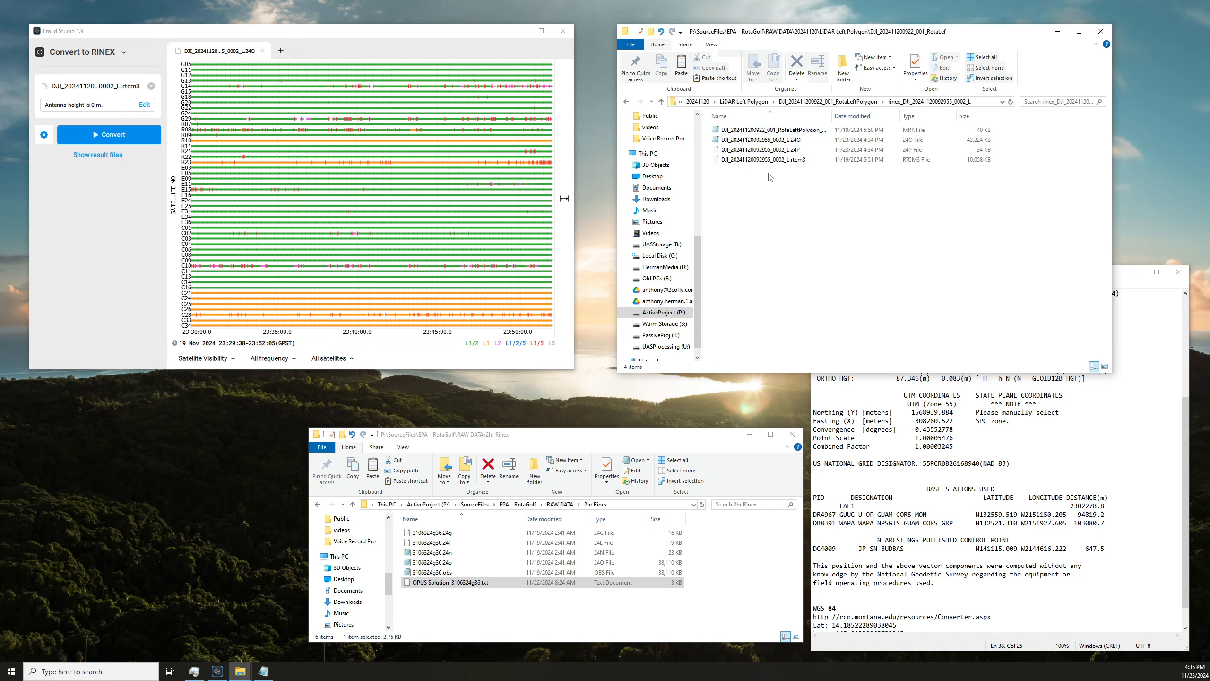
Examine the converted log's skyplot, satellite visibility and DOP/number of satellites plots in Emlid Studio.
click(200, 357)
click(217, 315)
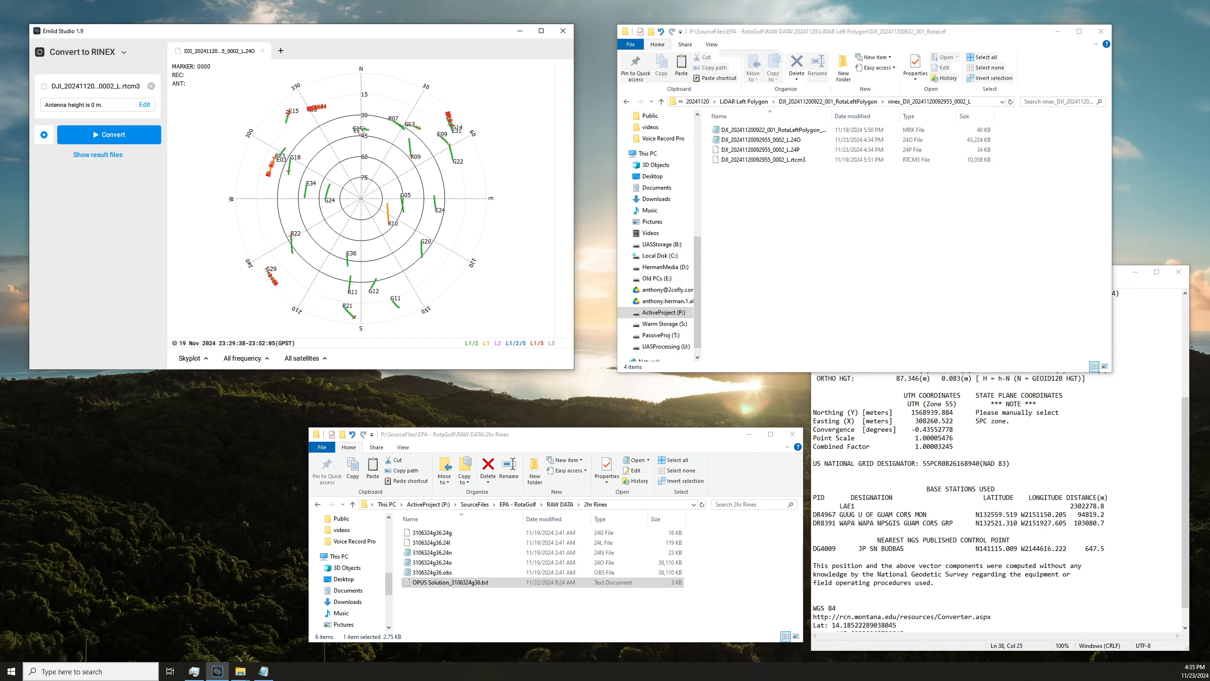
click(204, 365)
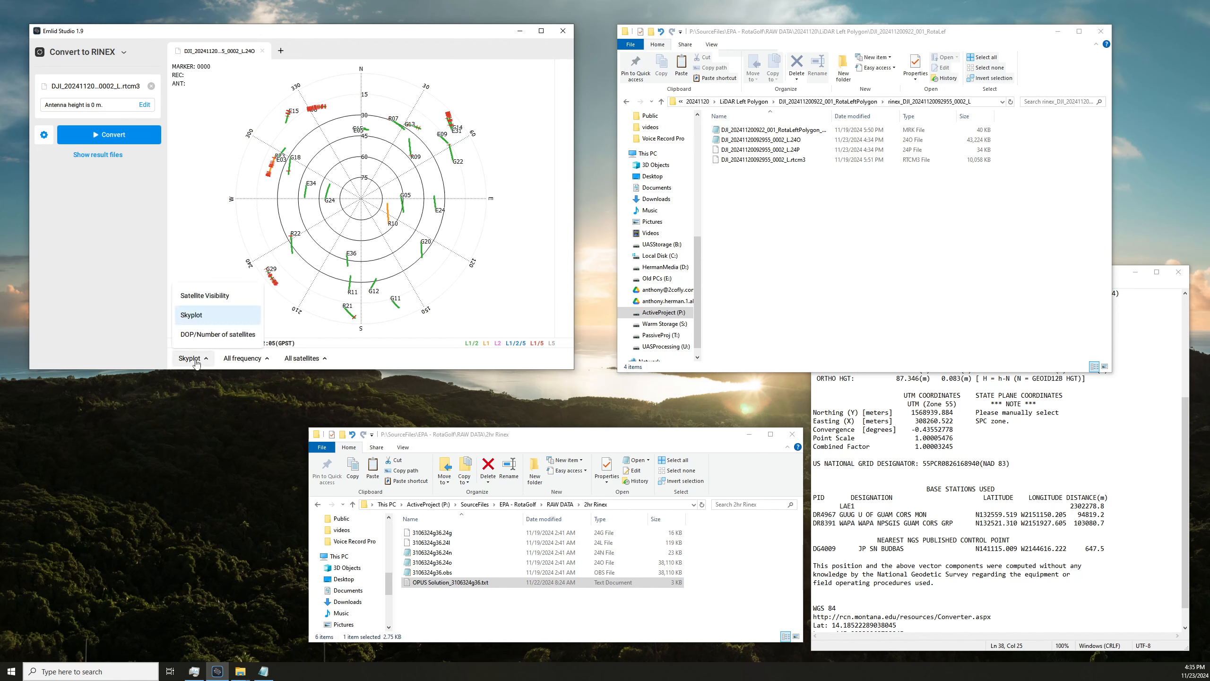
click(208, 296)
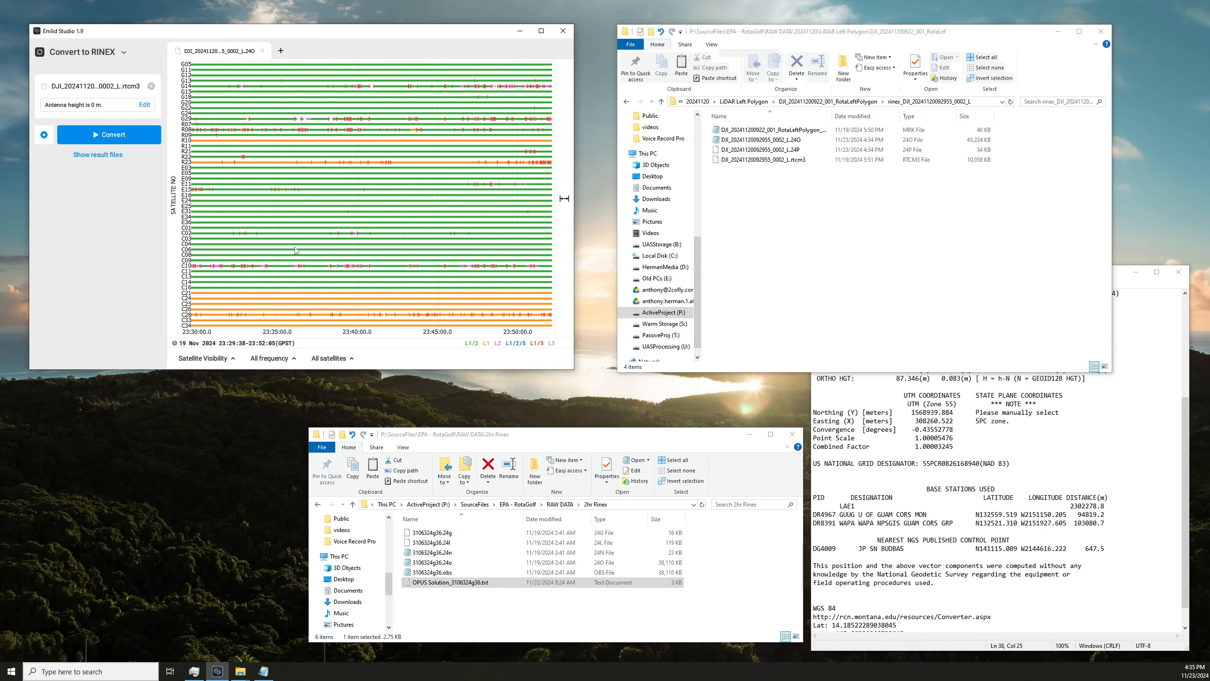
click(206, 358)
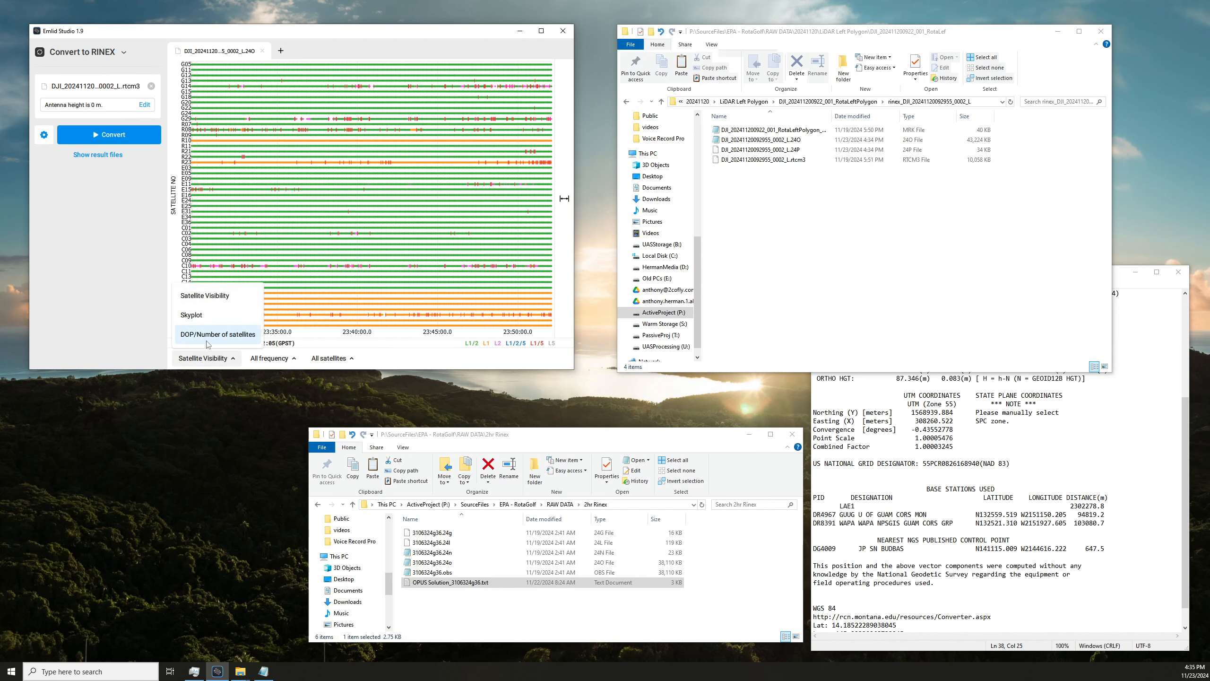
click(218, 334)
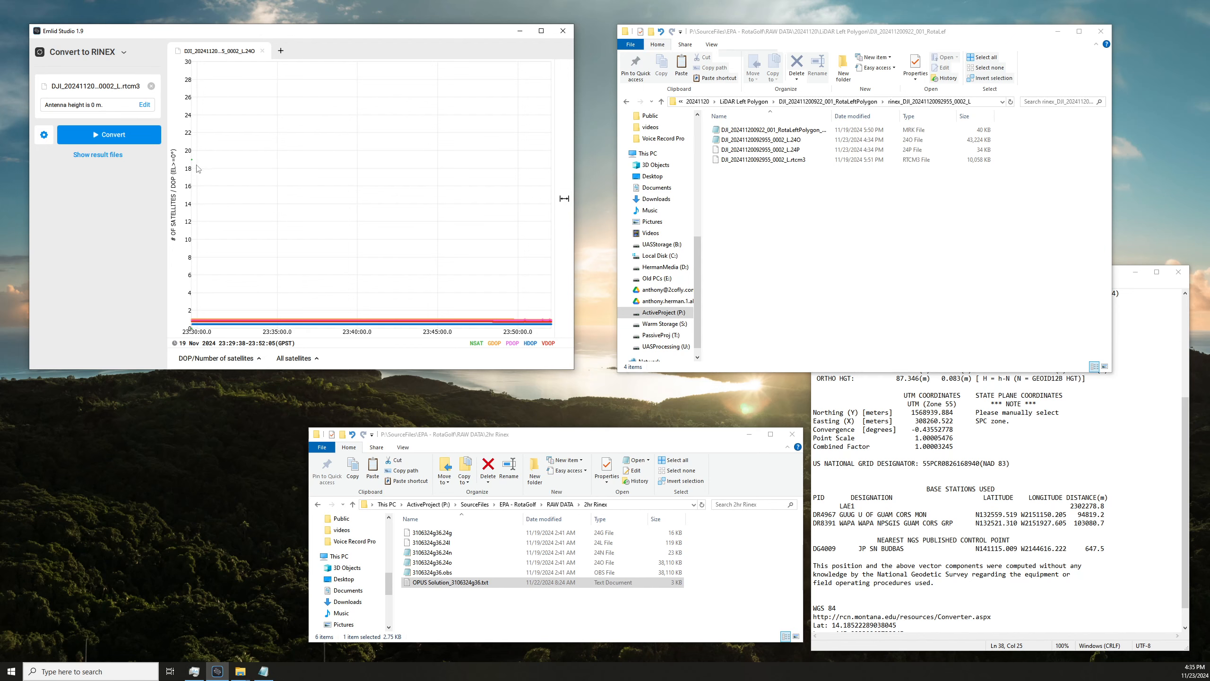
click(216, 358)
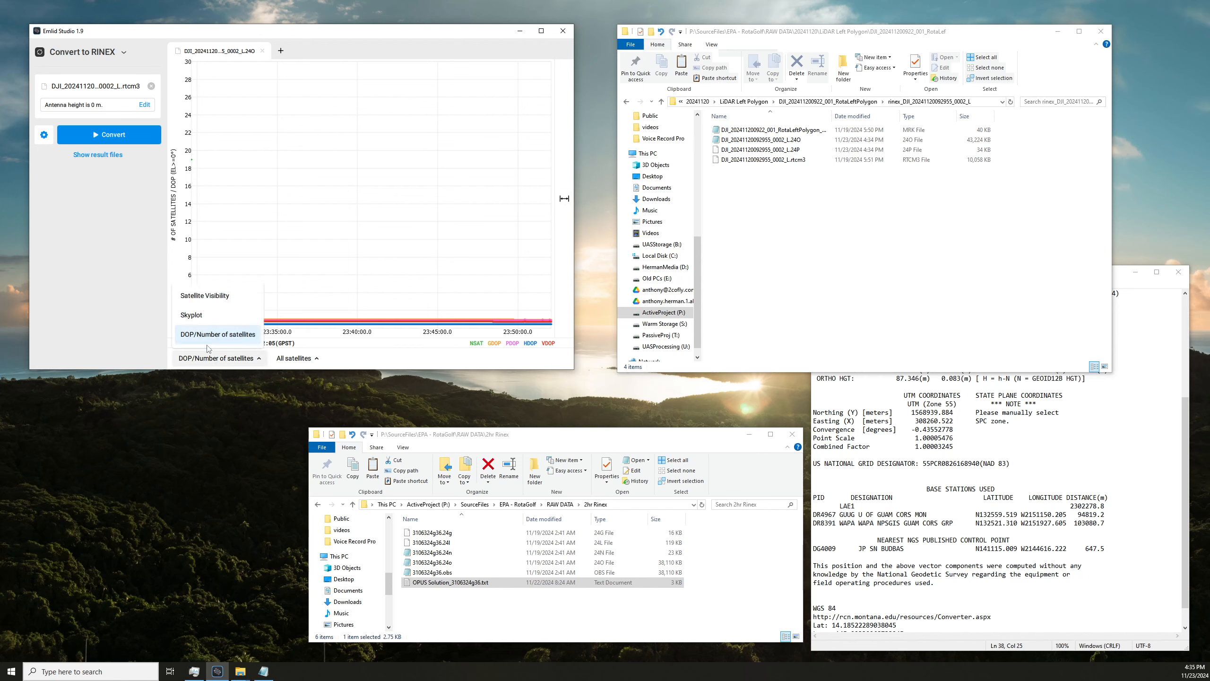
click(205, 293)
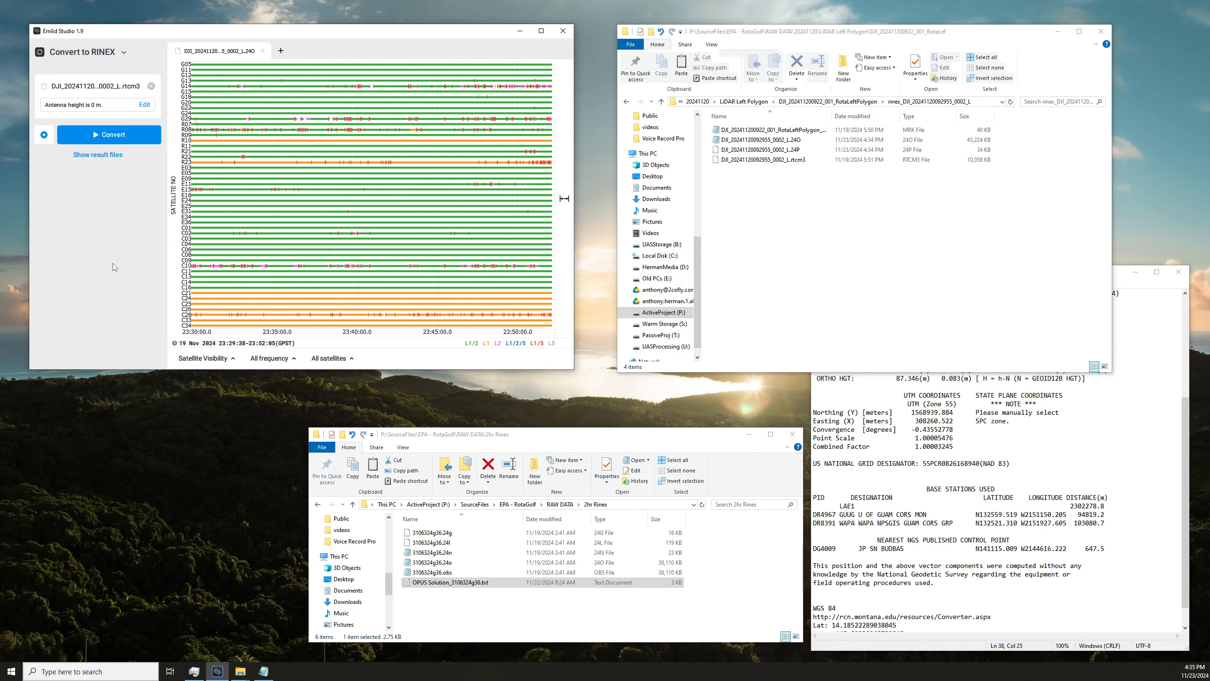
Clear the converted input file, switch to drone data processing and close the open satellite plot.
click(150, 87)
click(123, 52)
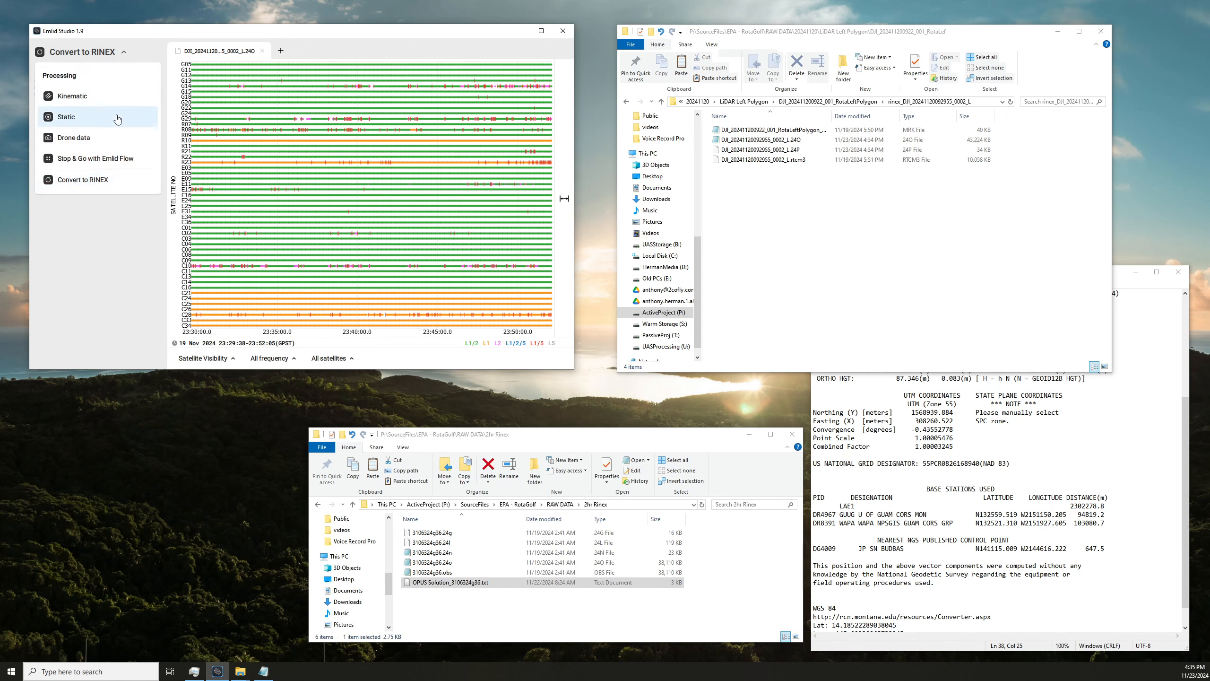
click(90, 137)
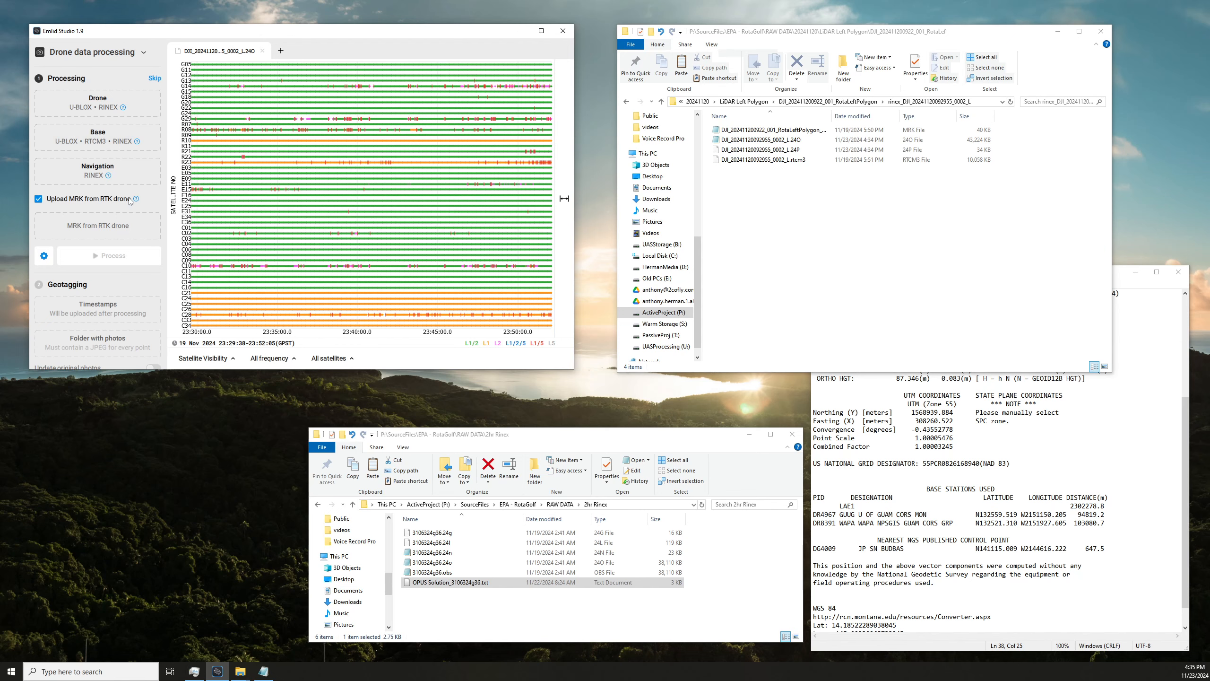
click(262, 51)
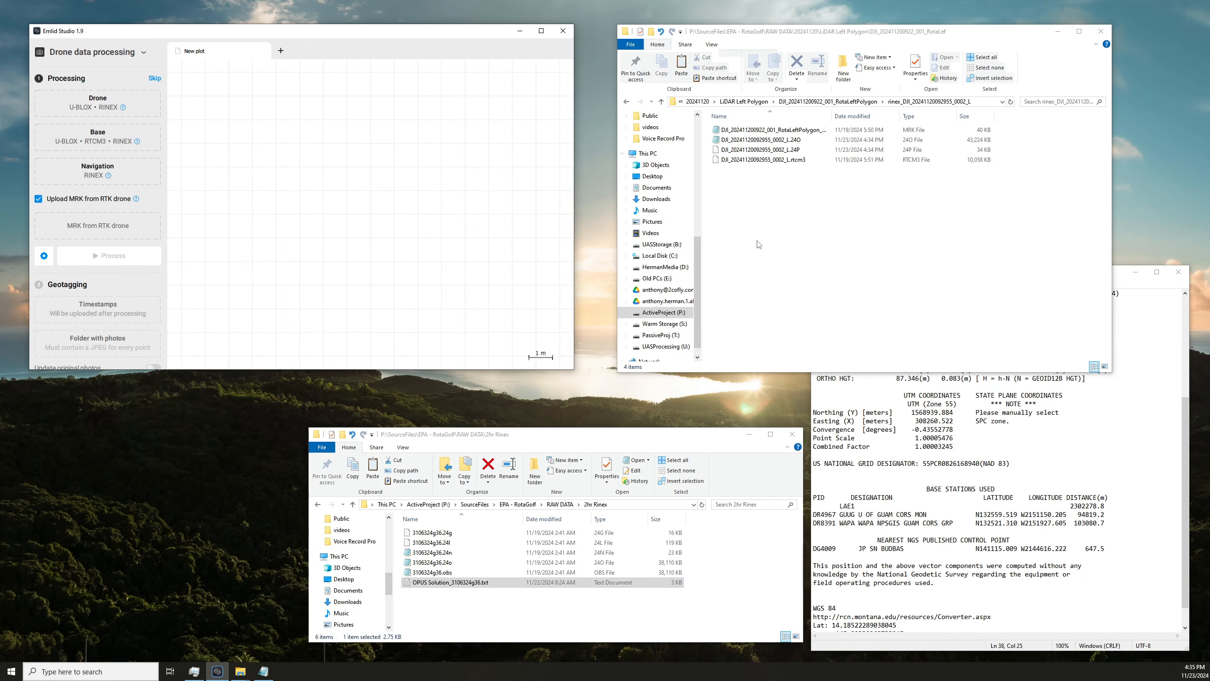
click(777, 210)
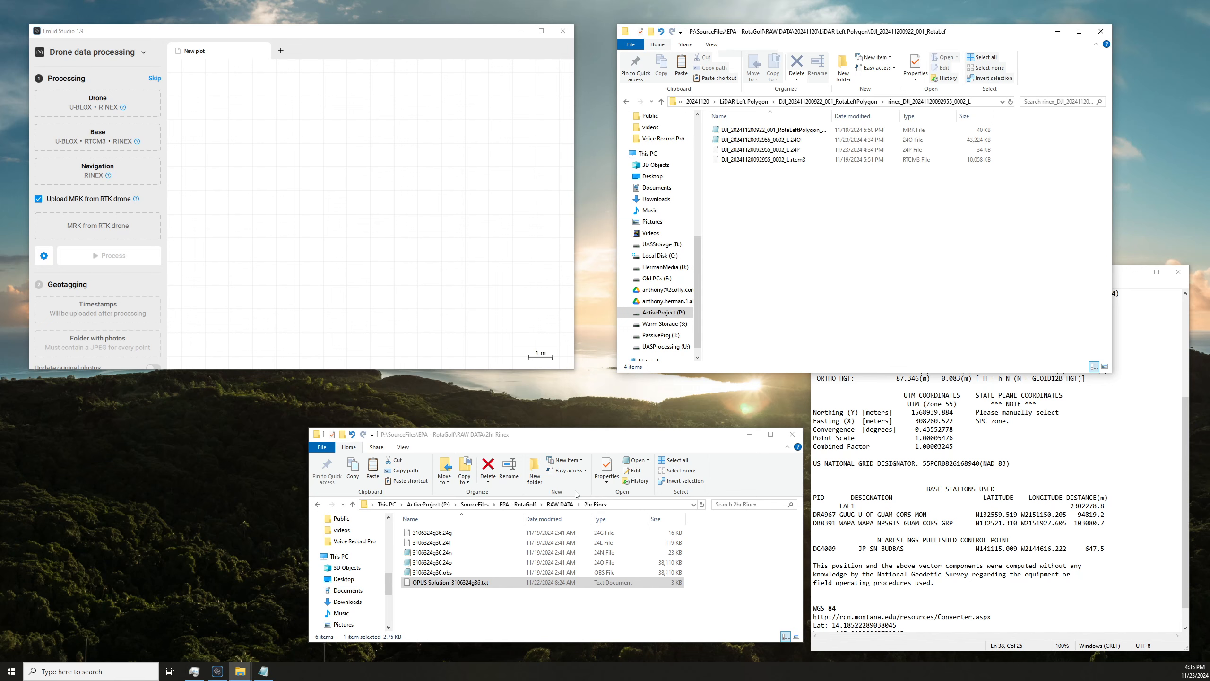
click(452, 574)
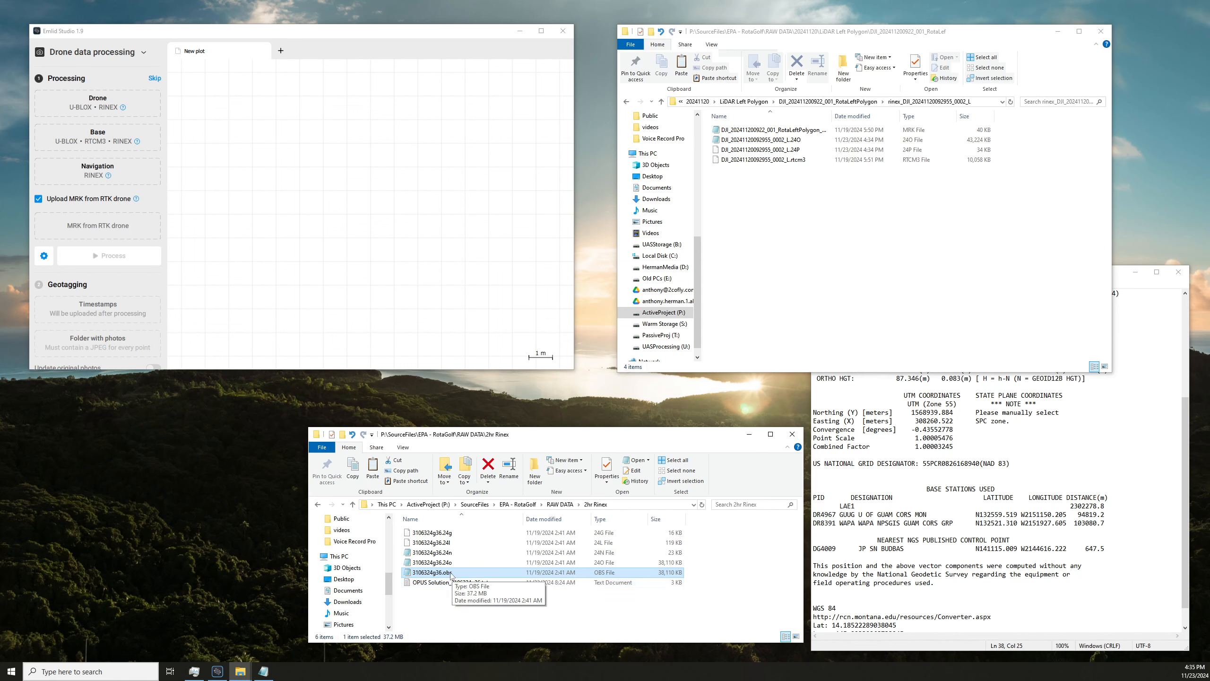
click(559, 504)
click(787, 262)
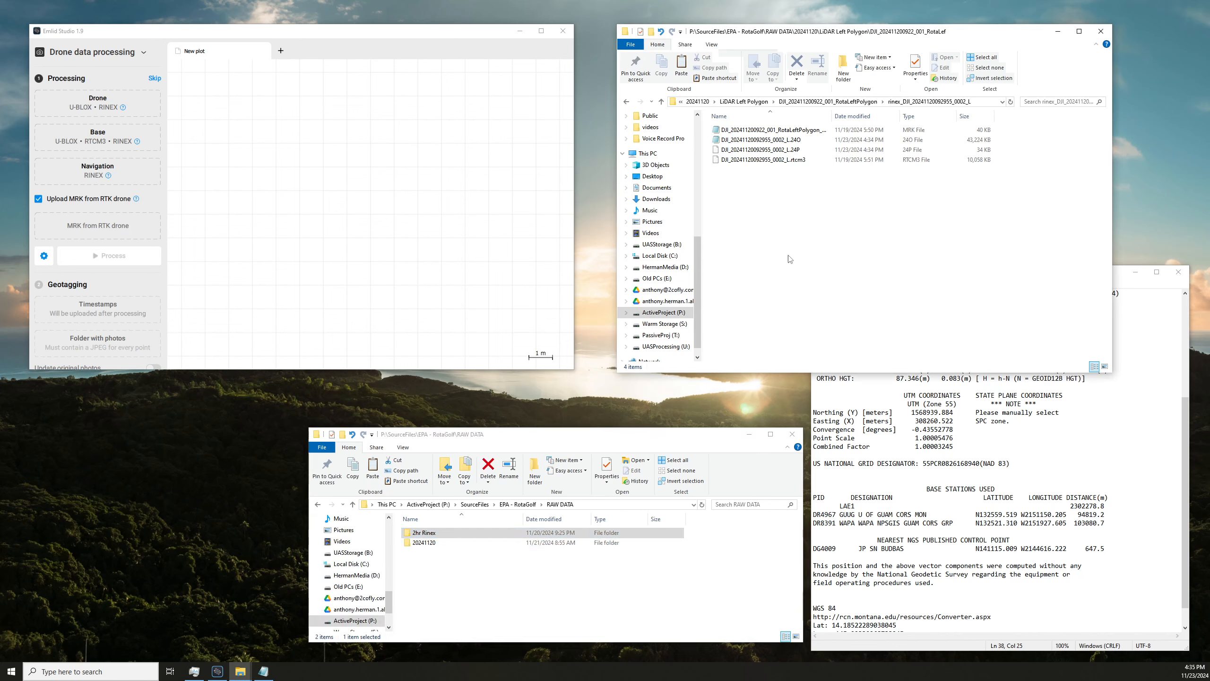
click(870, 105)
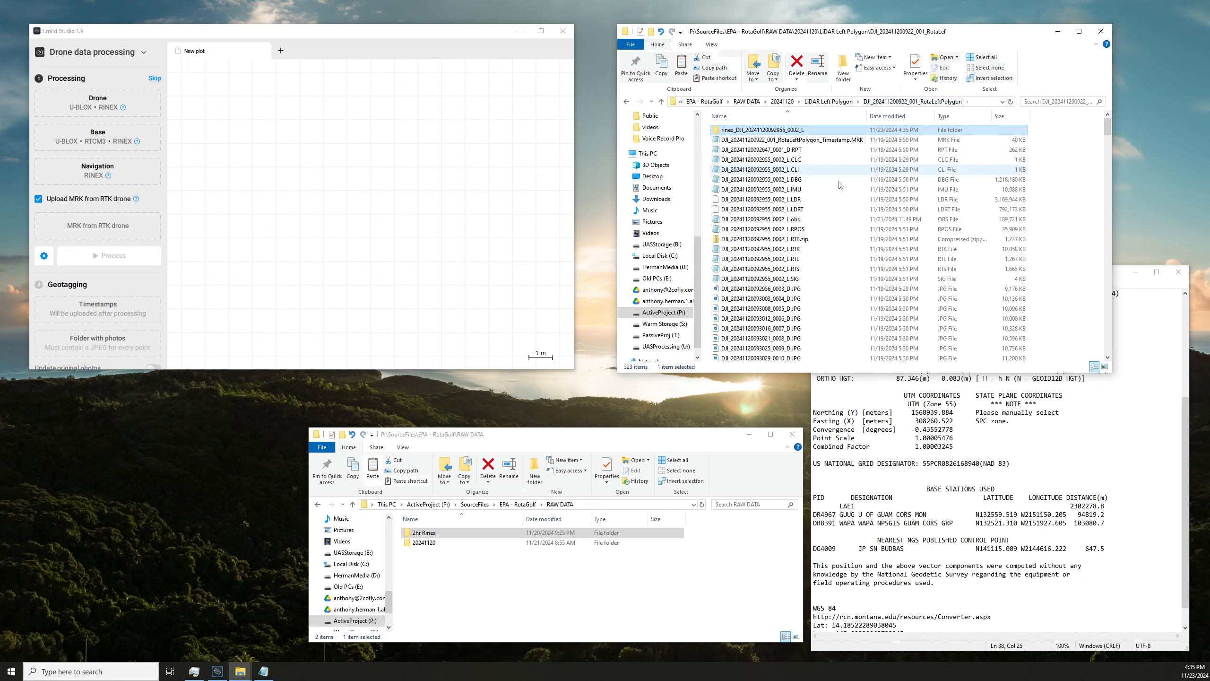
click(788, 220)
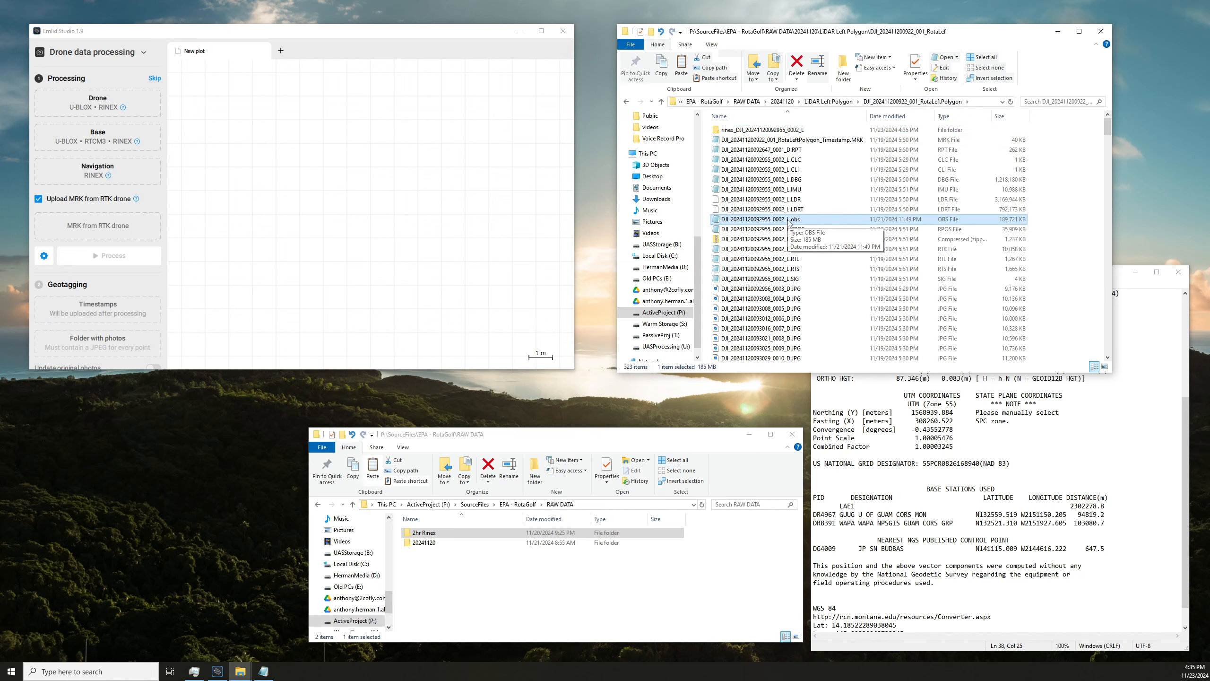
drag(788, 223, 120, 153)
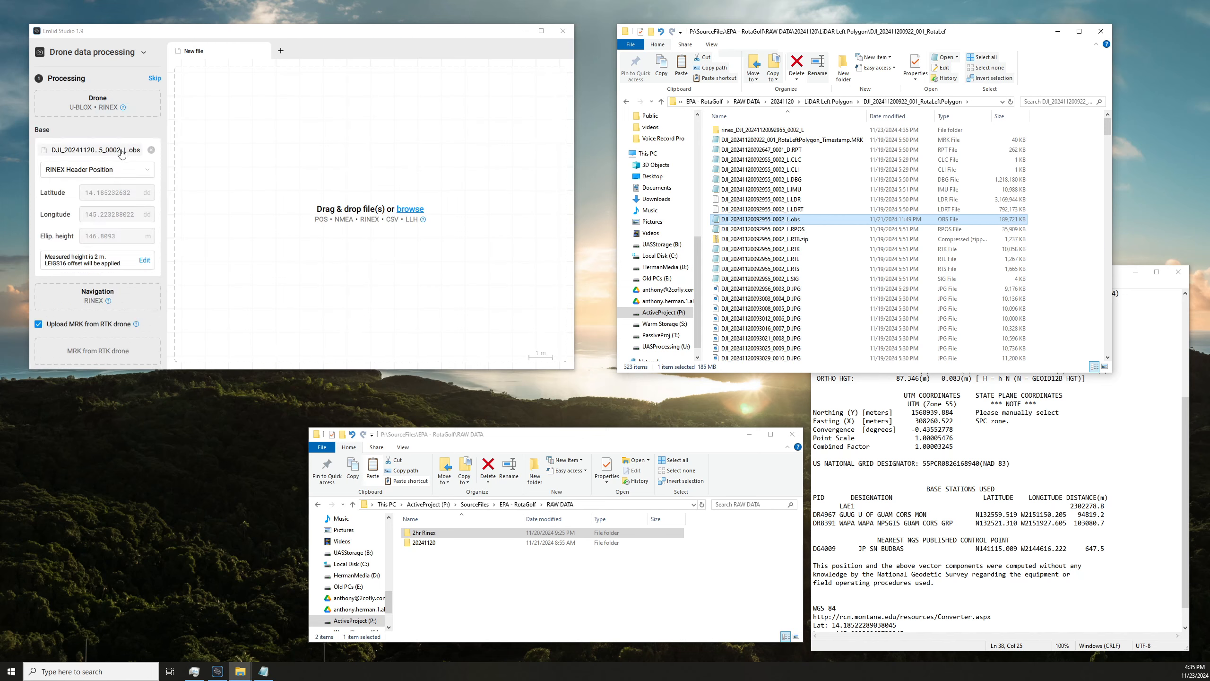
Set the base position format to Lat/Lon/Height, dd and check it against the WGS 84 coordinates in the OPUS solution text file.
click(146, 169)
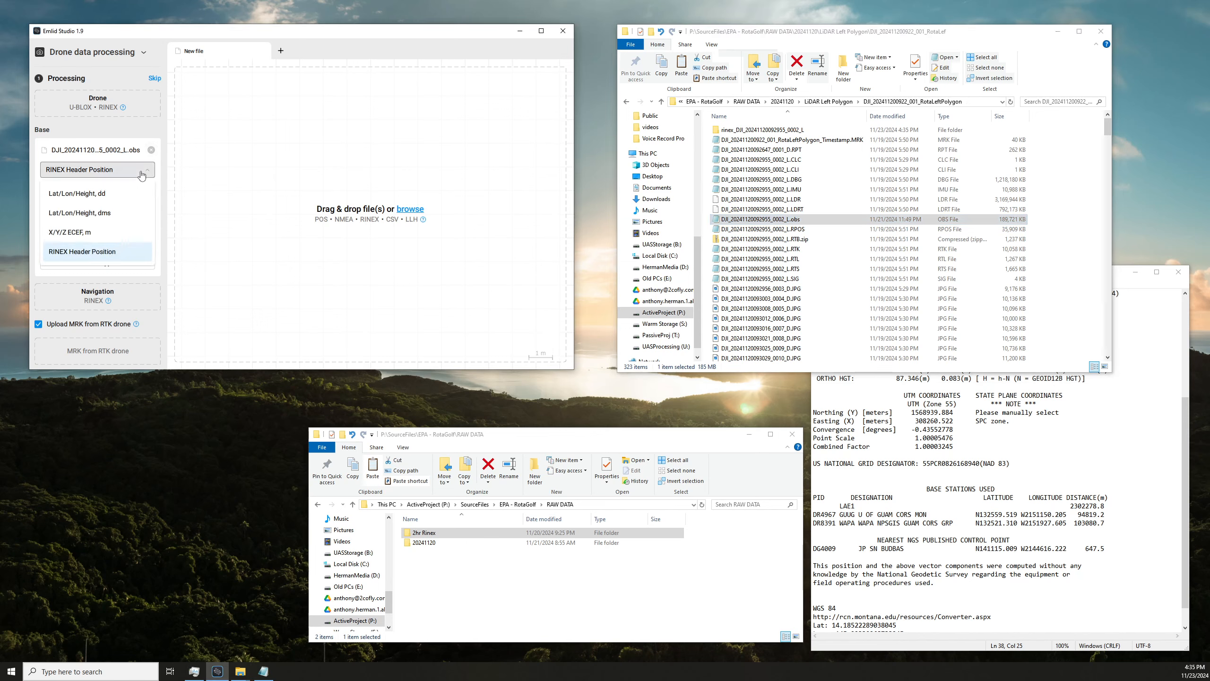
click(100, 193)
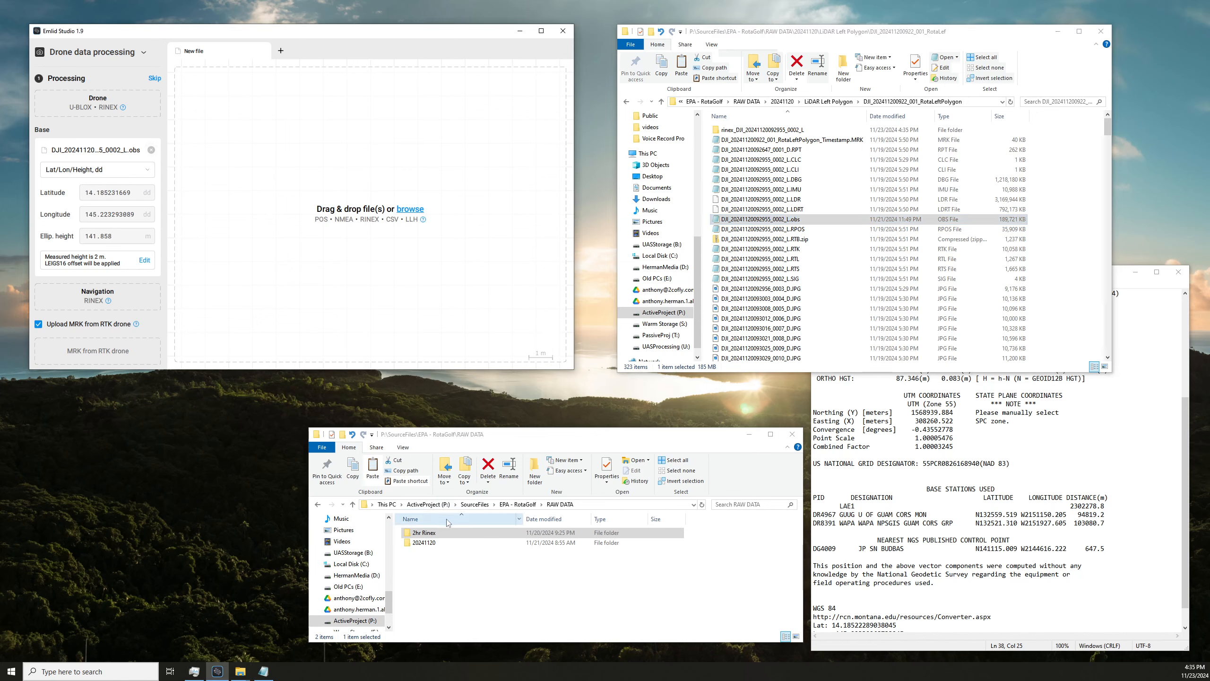
click(897, 566)
scroll(898, 563, down, 1)
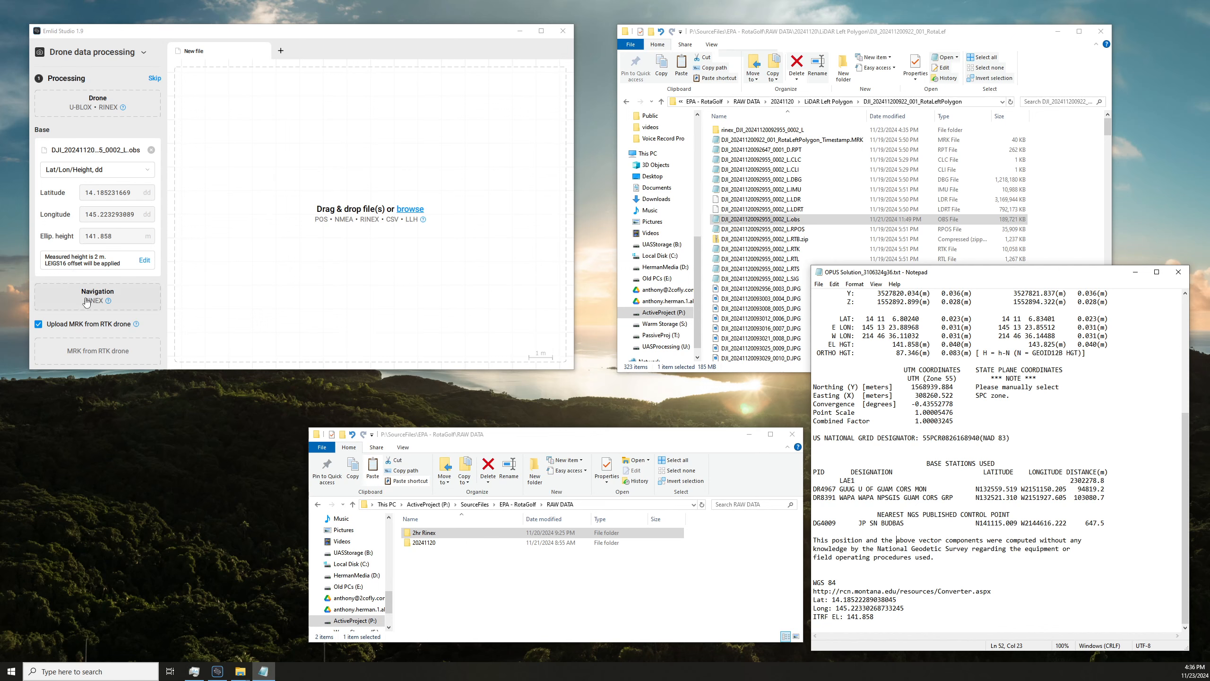
click(761, 221)
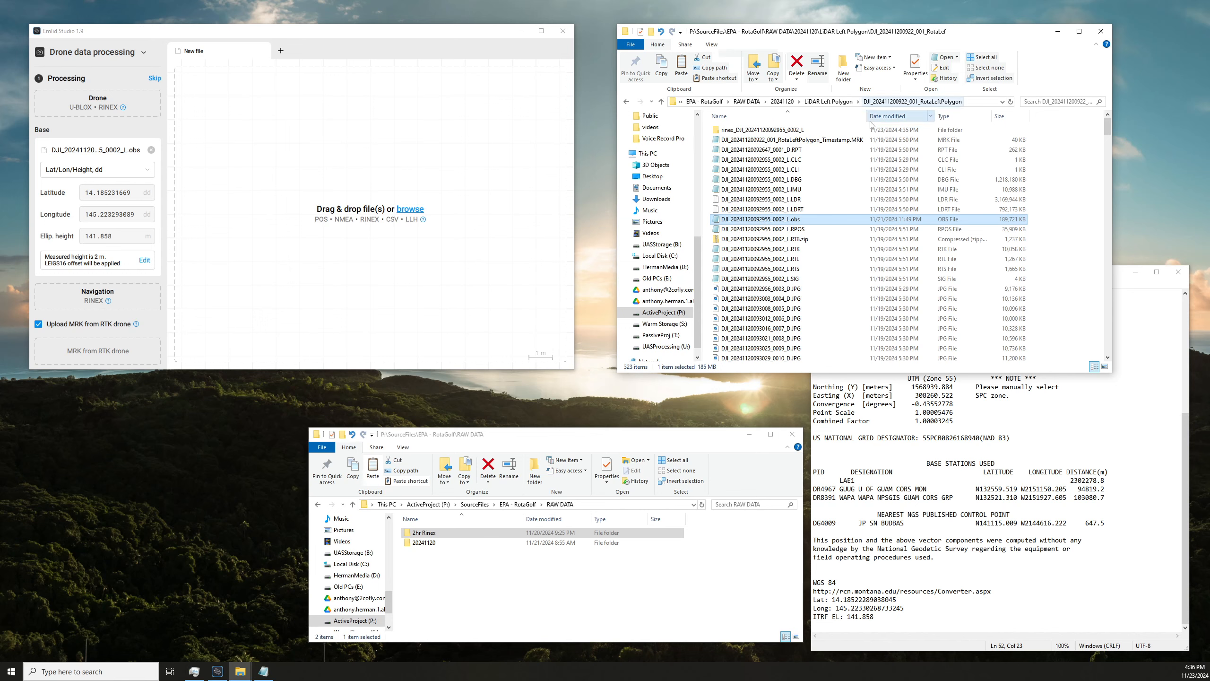
Replace the base file with 3106324vMerge.24o from the Rinex folder inside 20241120.
click(518, 504)
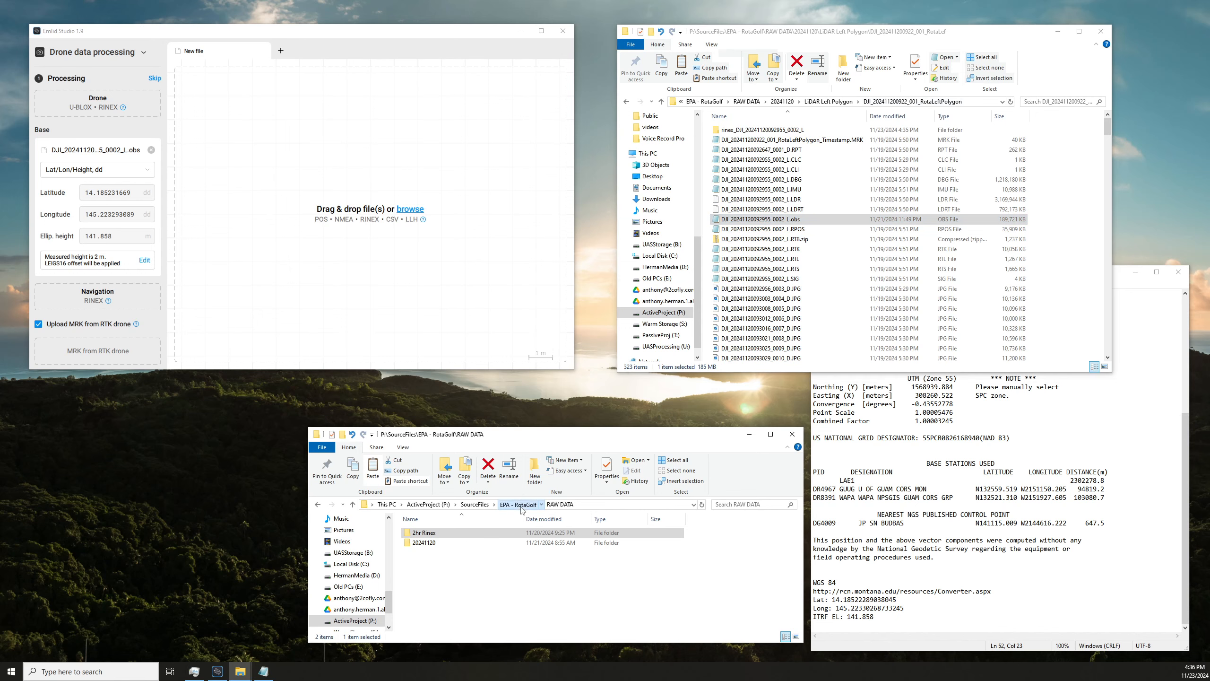
double_click(448, 544)
double_click(427, 542)
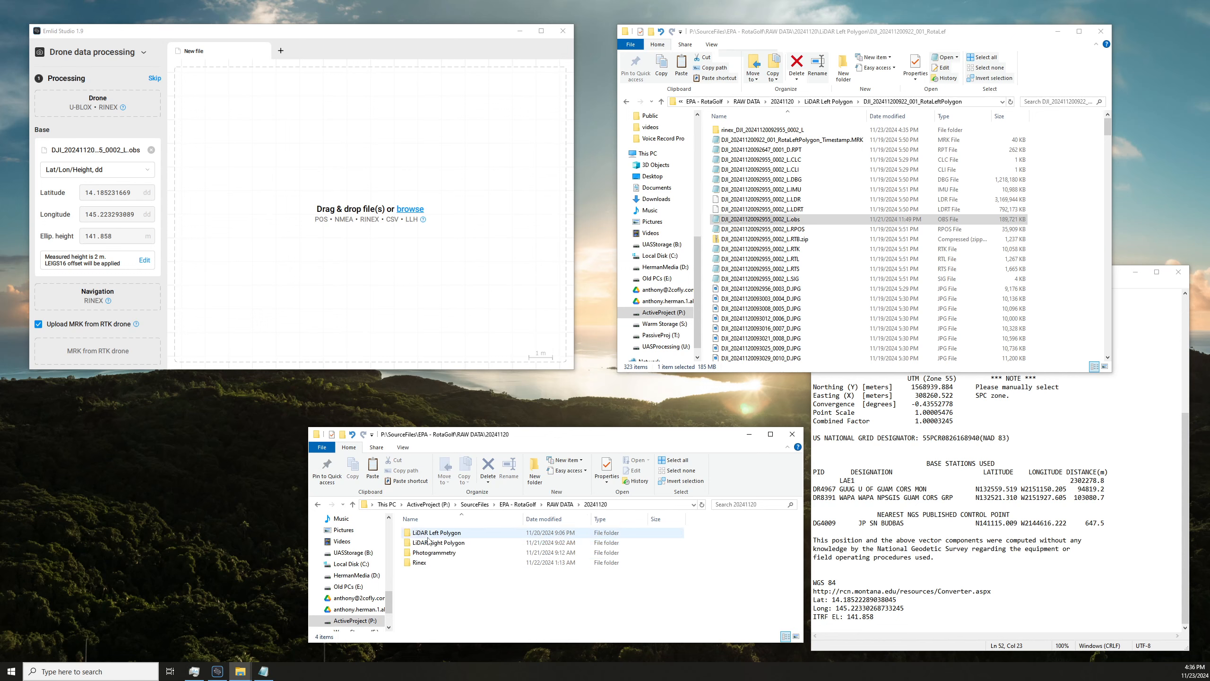
double_click(441, 564)
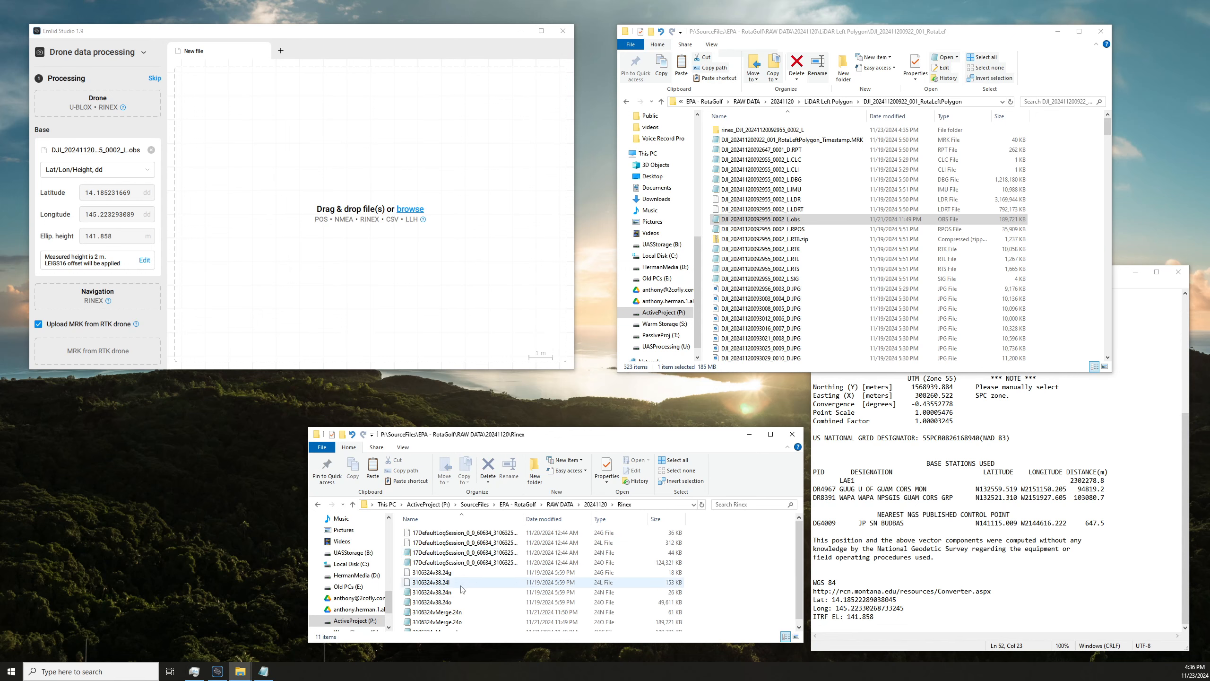
scroll(462, 590, down, 1)
click(466, 616)
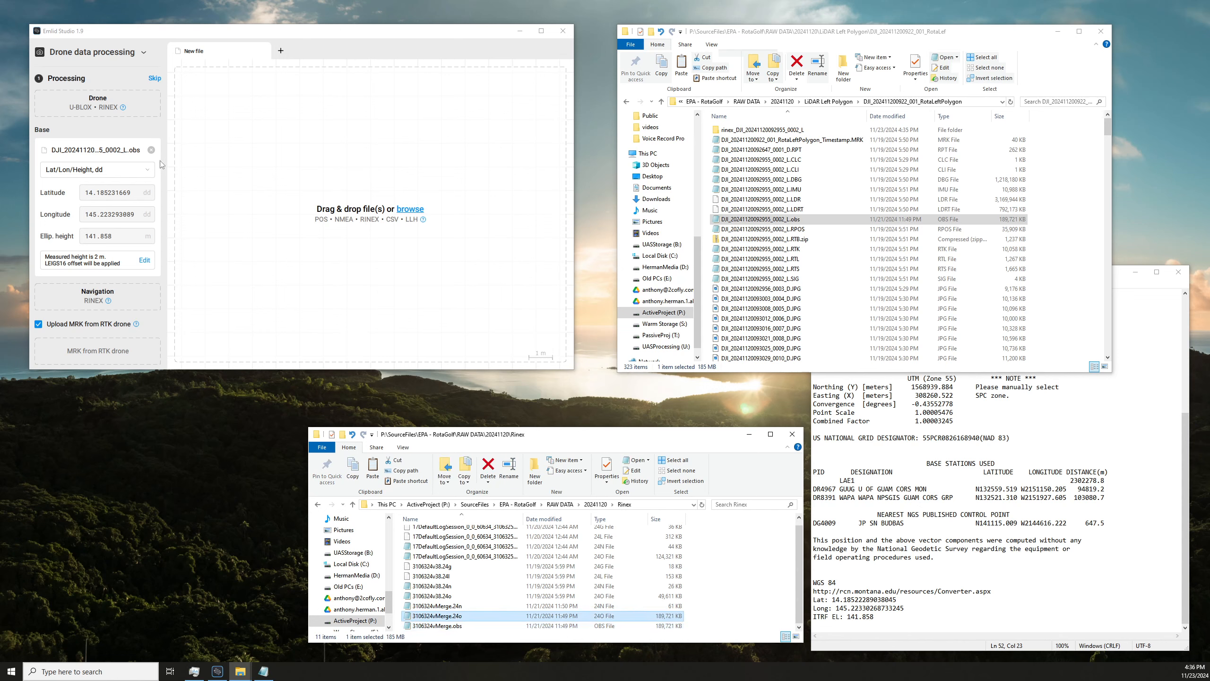
click(150, 150)
drag(447, 616, 119, 147)
Add 3106324vMerge.24n as the navigation file and set the base position format to Lat/Lon/Height, dd.
drag(451, 610, 114, 309)
click(125, 175)
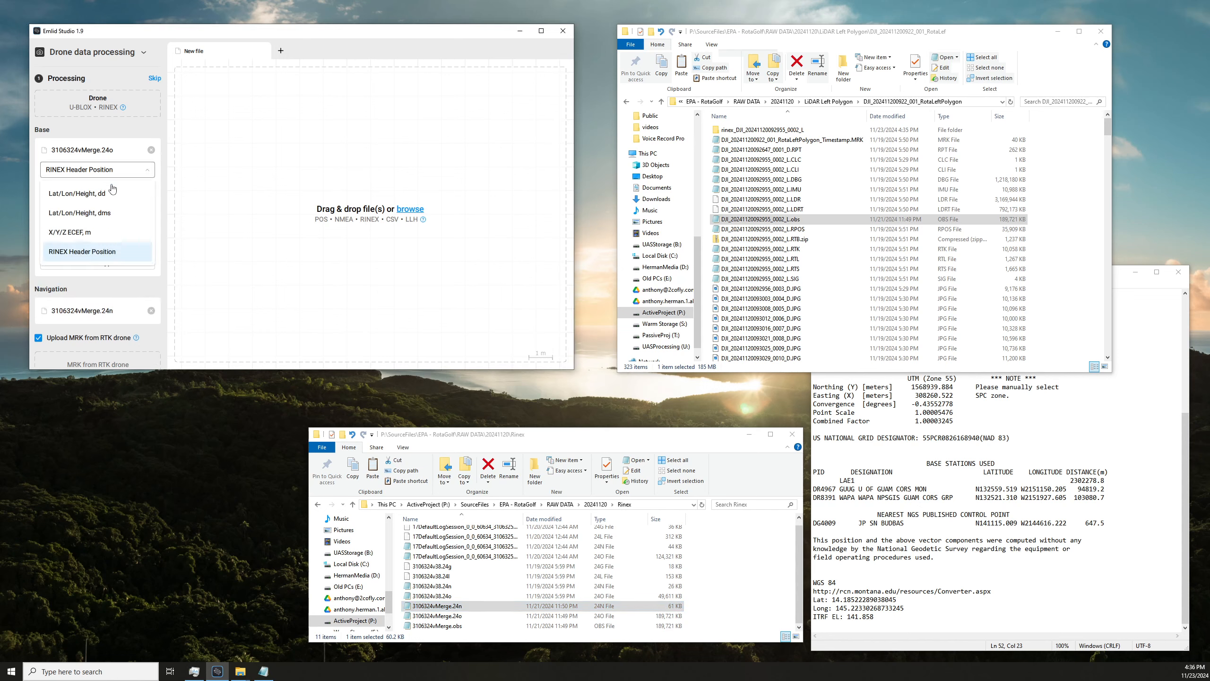
click(102, 202)
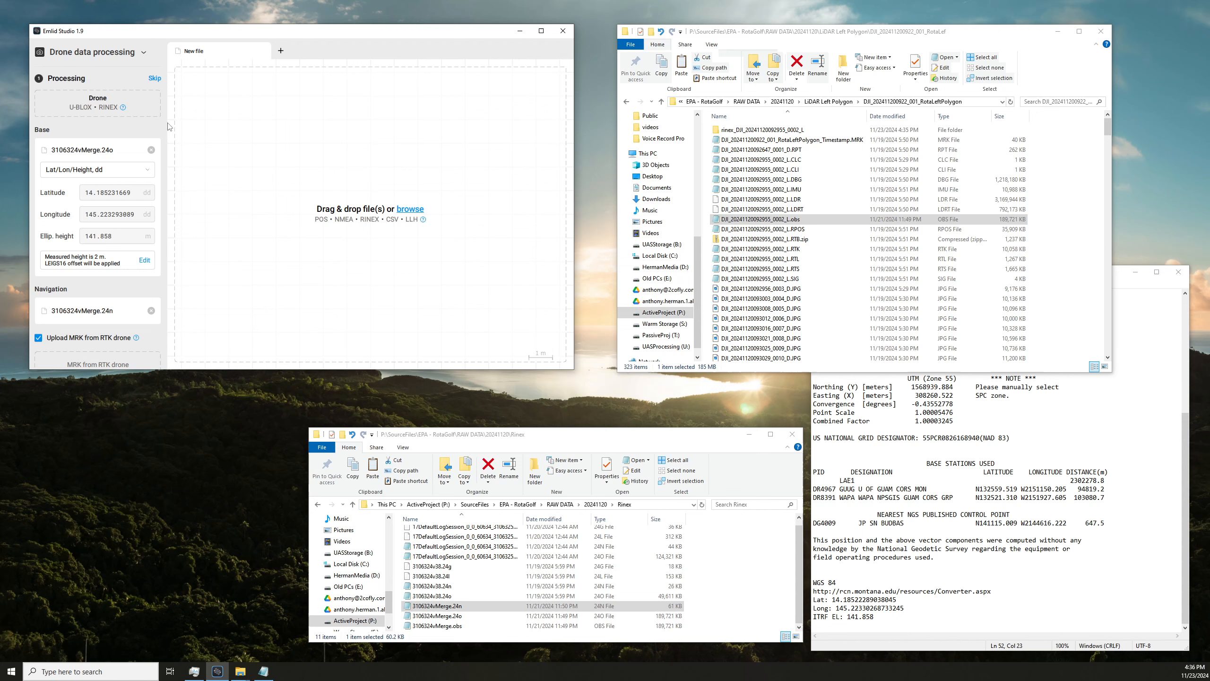
double_click(803, 130)
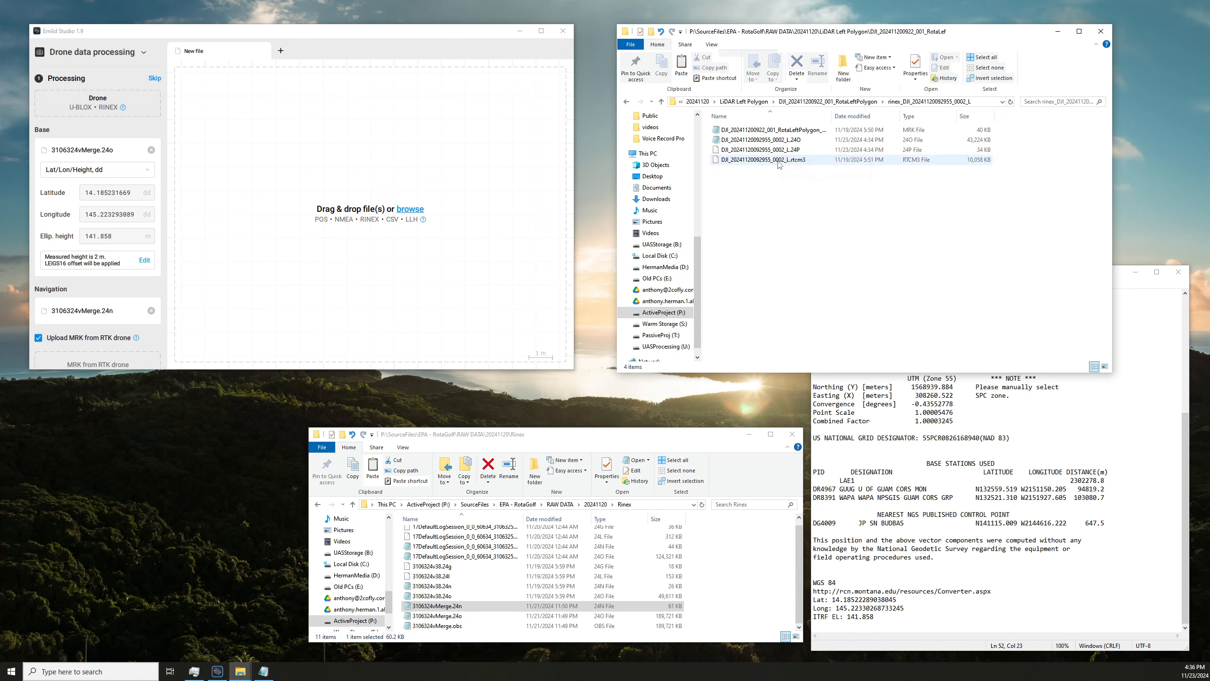
click(779, 142)
drag(778, 142, 87, 111)
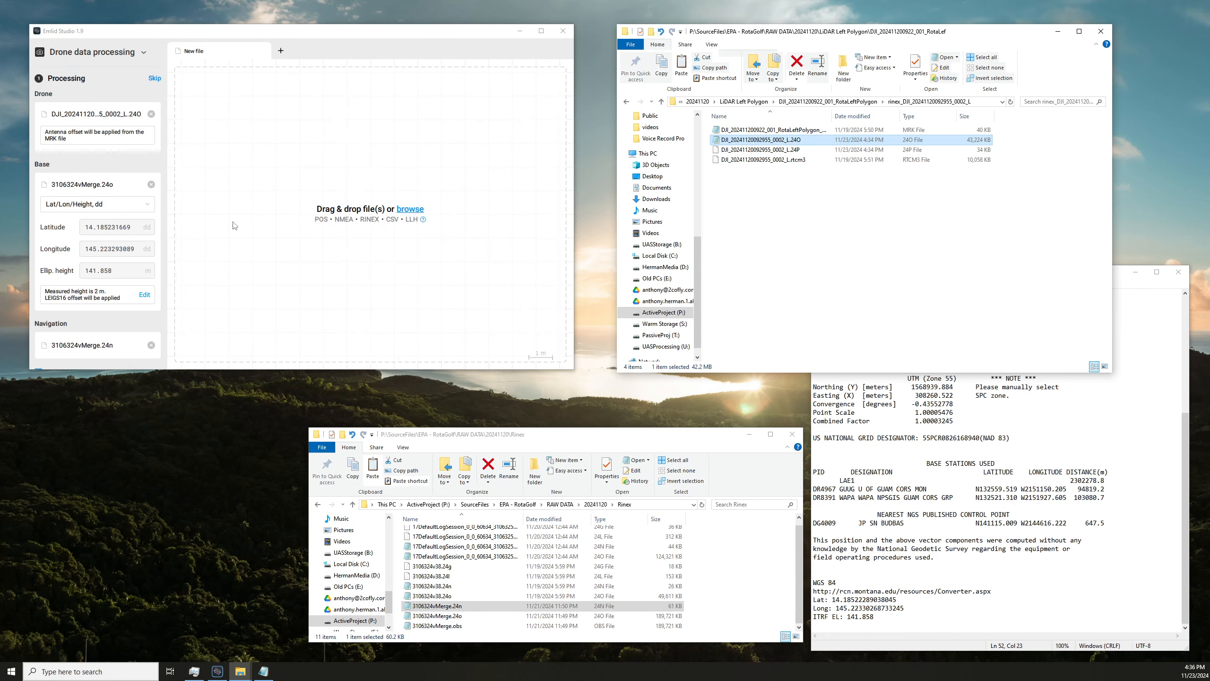
drag(183, 372, 183, 459)
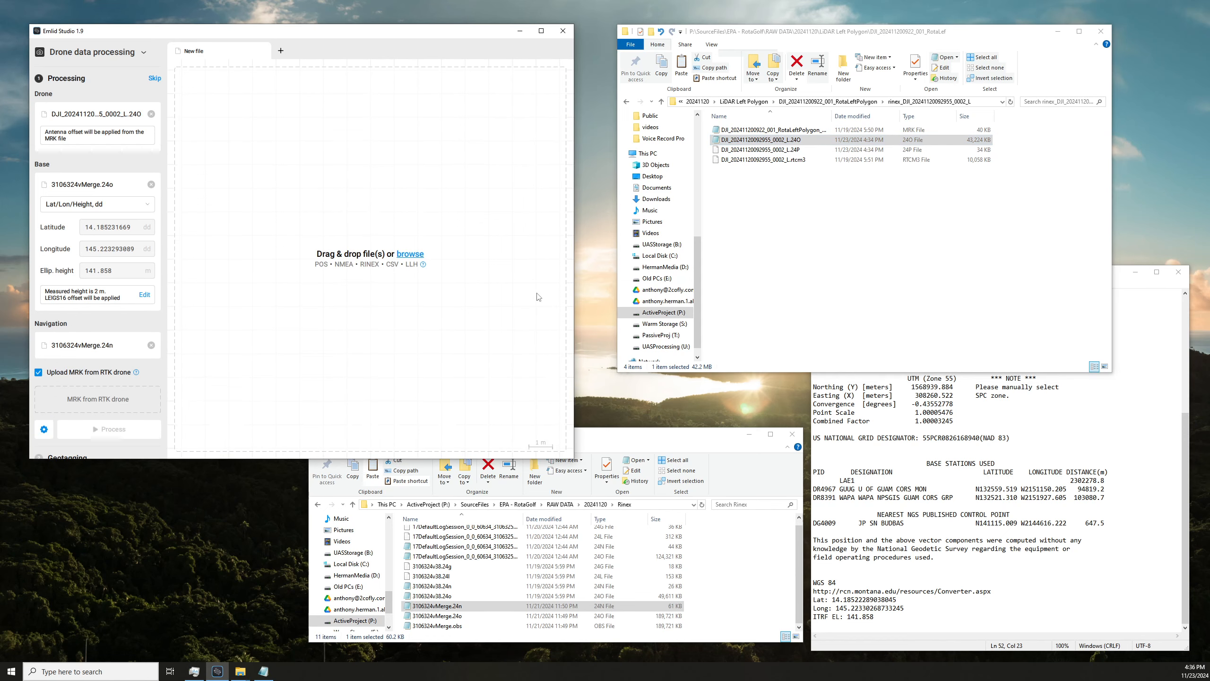
click(779, 132)
drag(778, 132, 111, 404)
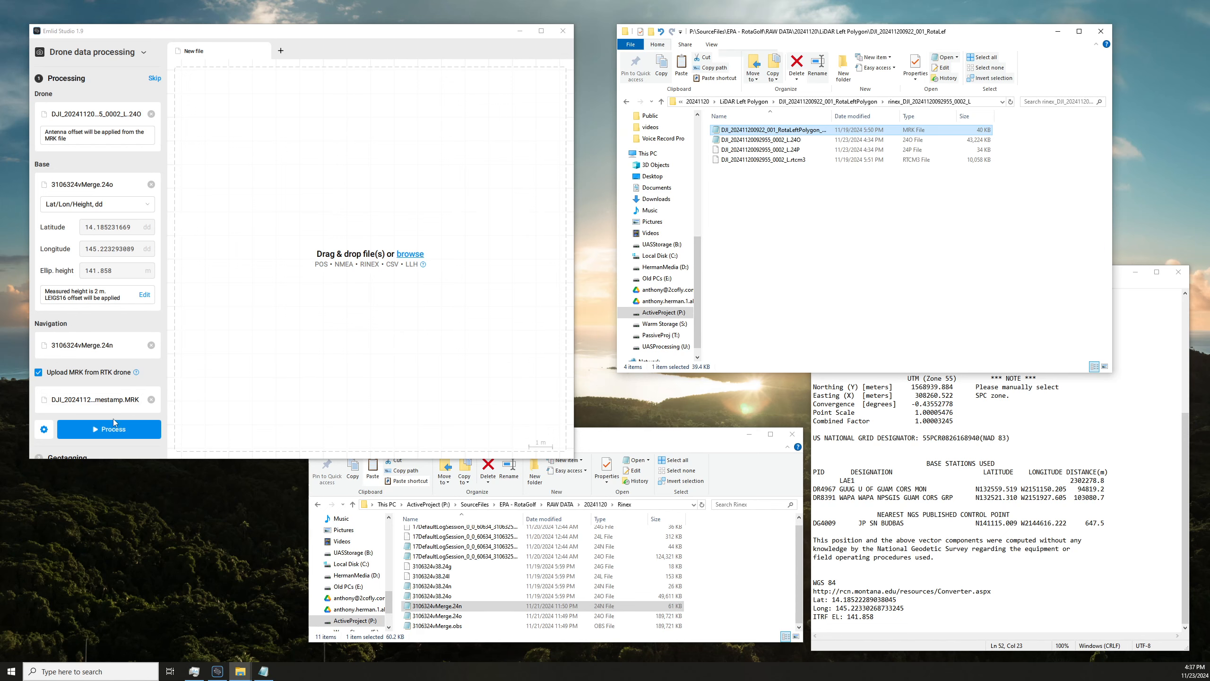
Review and save the kinematic processing settings, keeping the Combined filter type, and process the drone data.
click(45, 429)
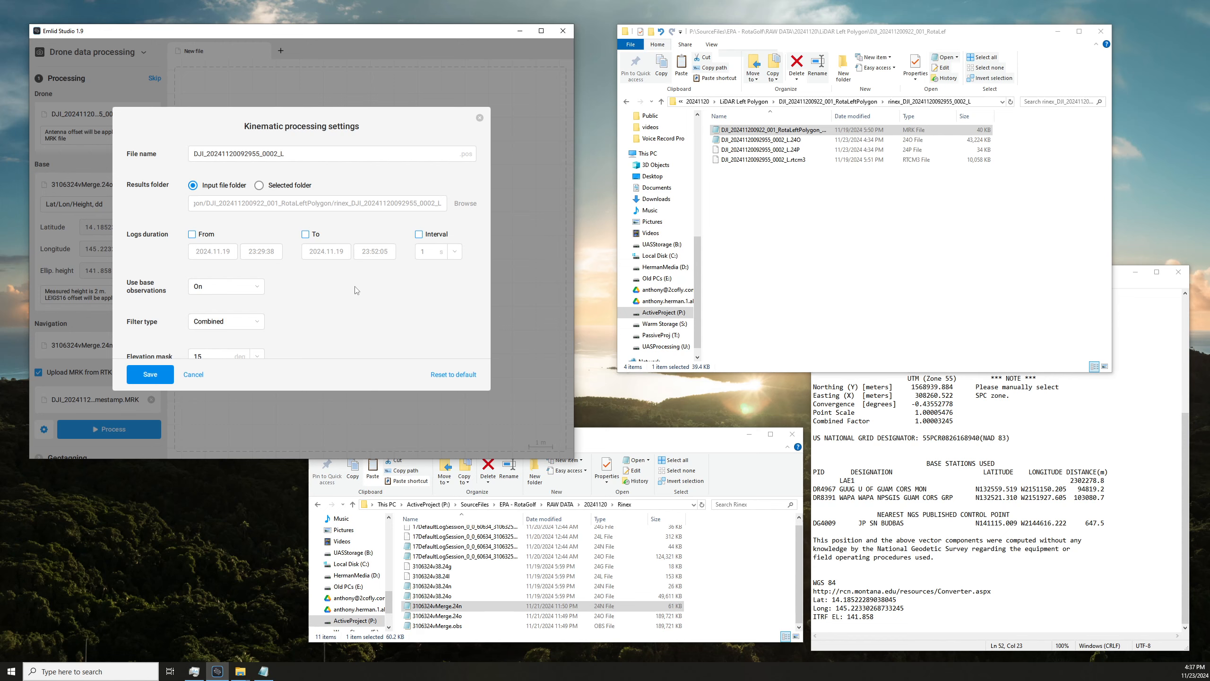
scroll(310, 301, down, 10)
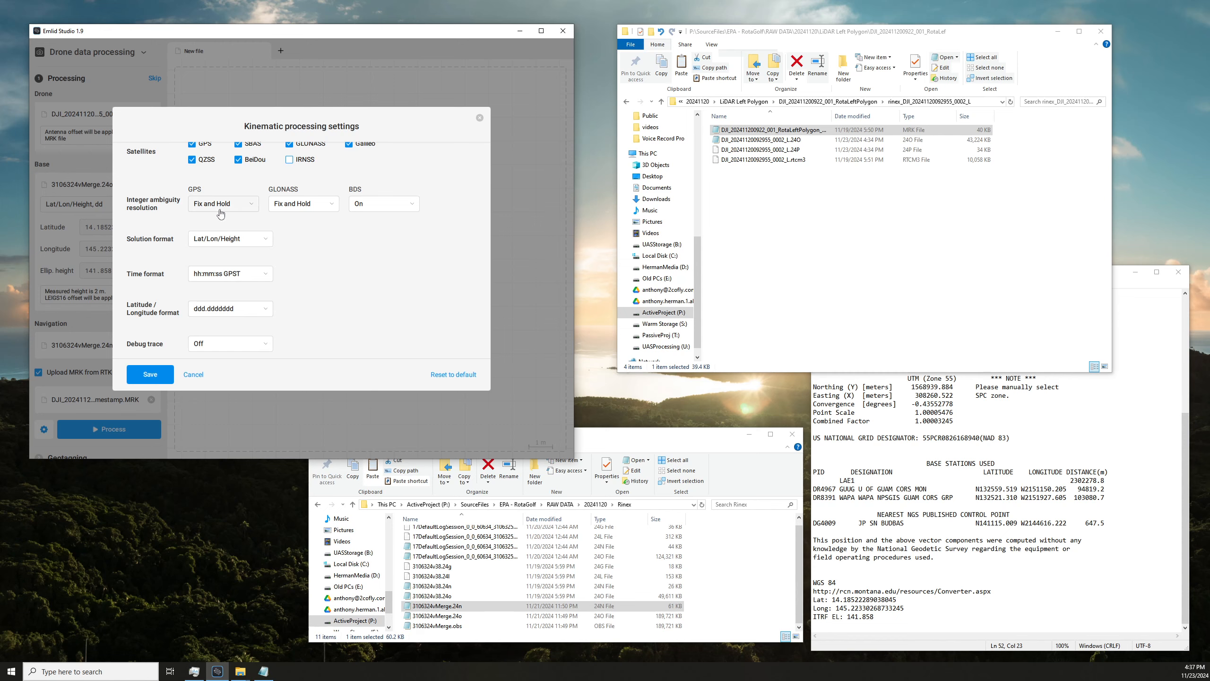
scroll(213, 338, up, 10)
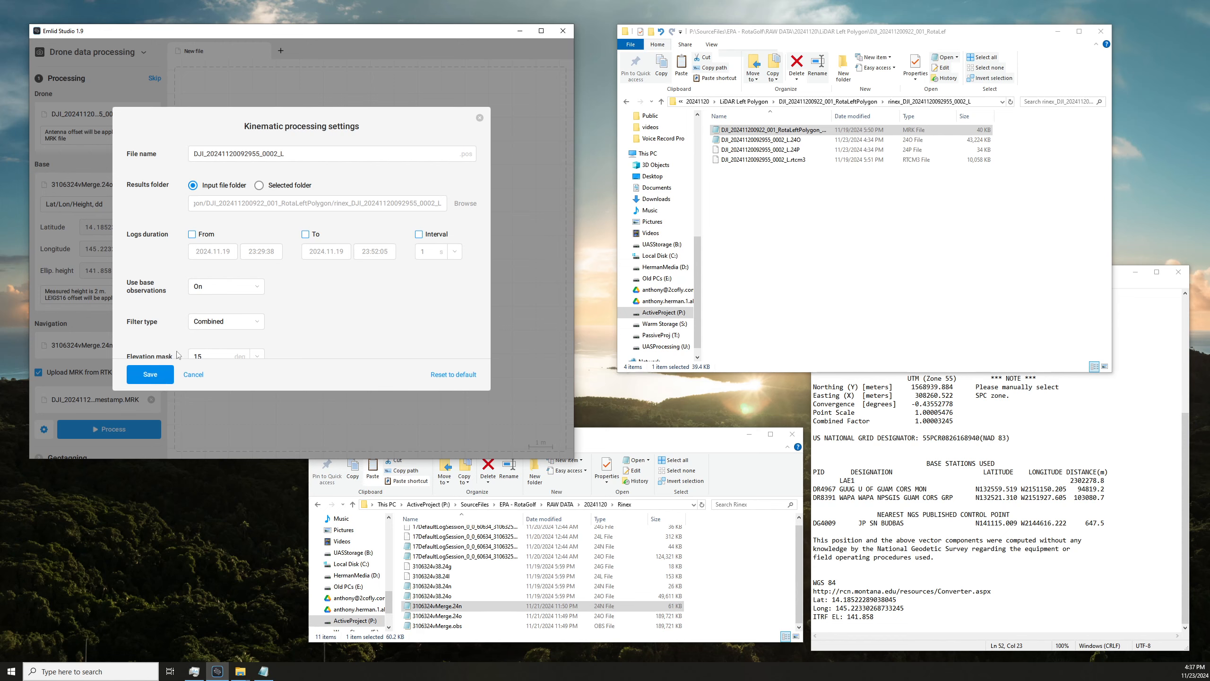
scroll(177, 355, down, 2)
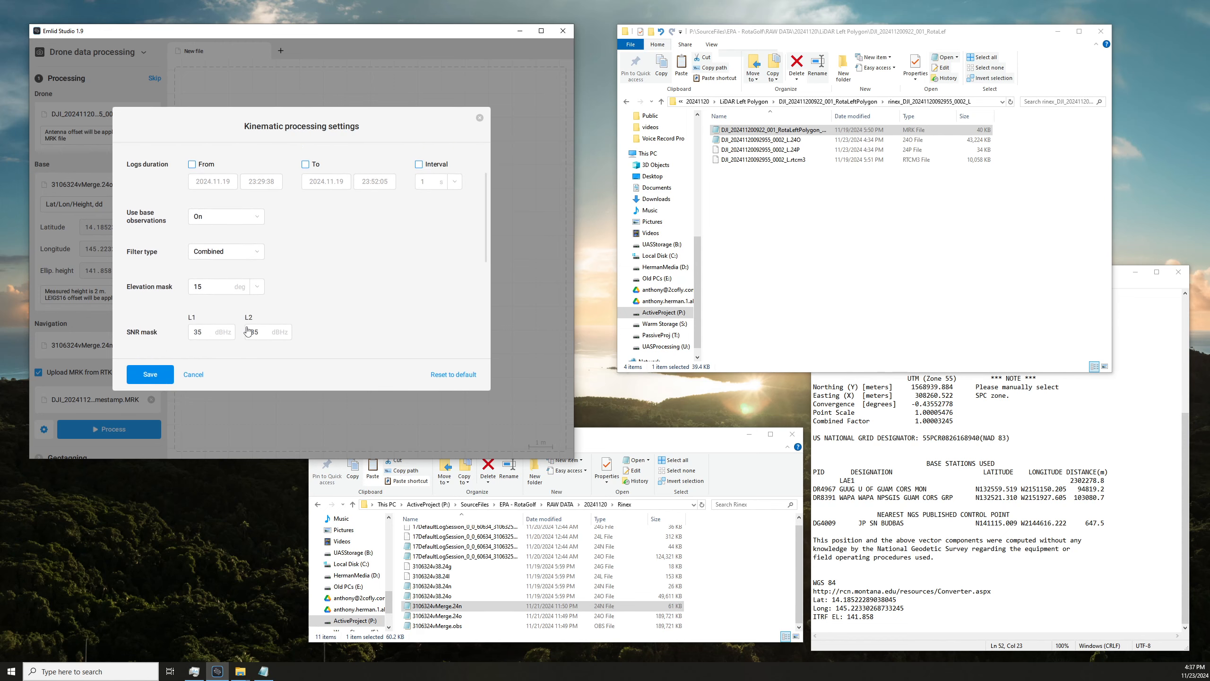
click(161, 378)
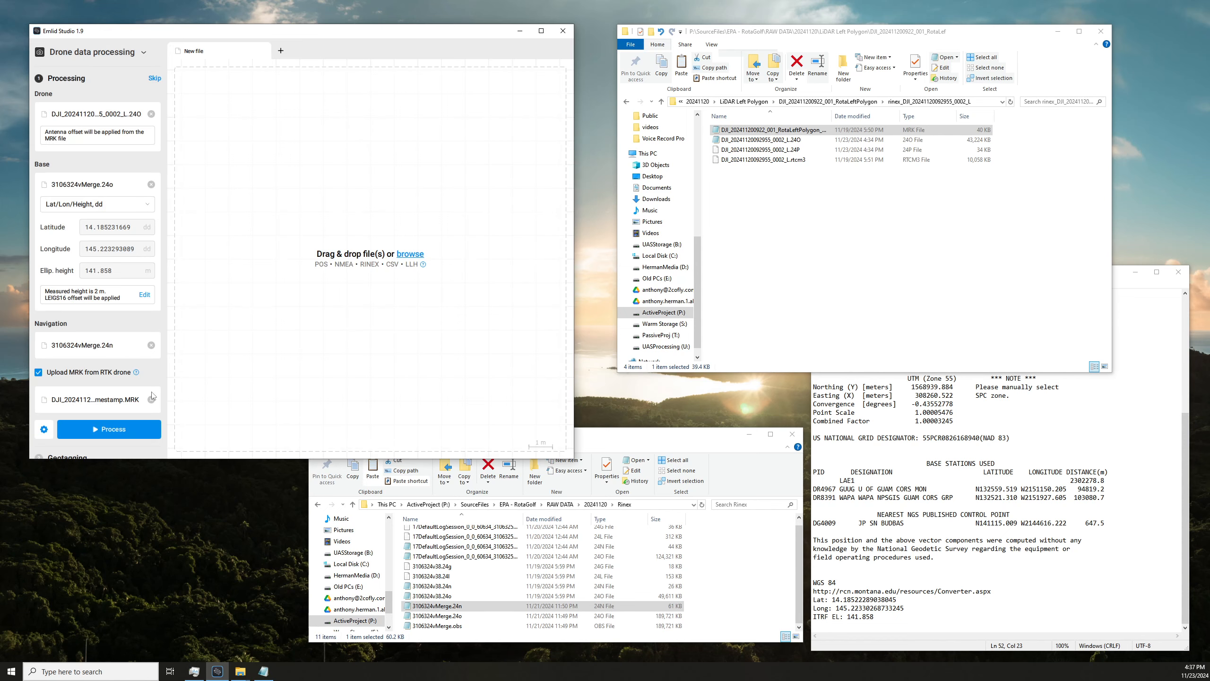
click(103, 430)
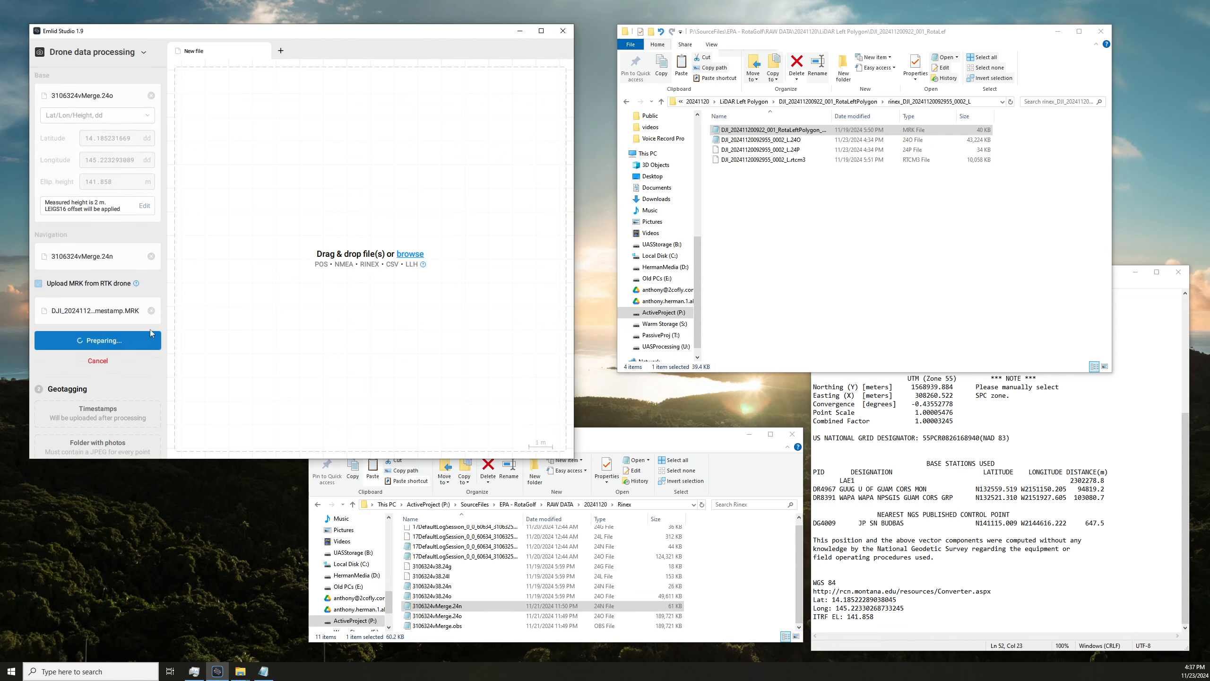
Go back up to the LiDAR Left Polygon folder in the file window holding the drone's RINEX files.
click(793, 218)
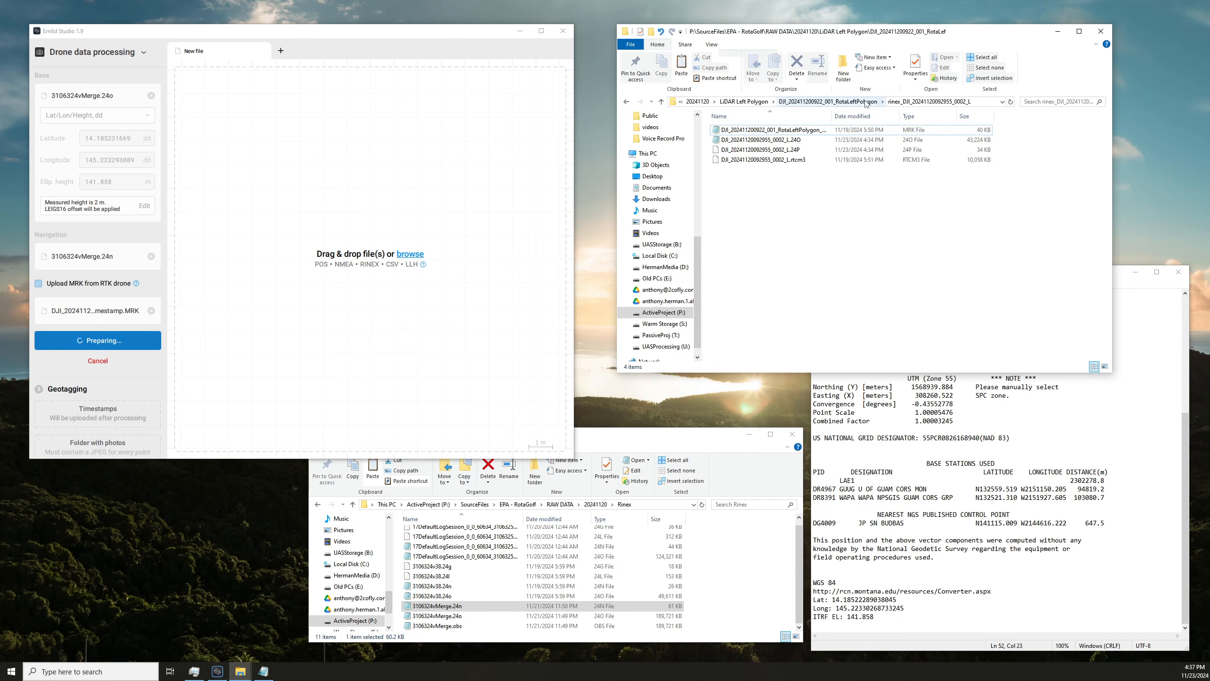
click(865, 102)
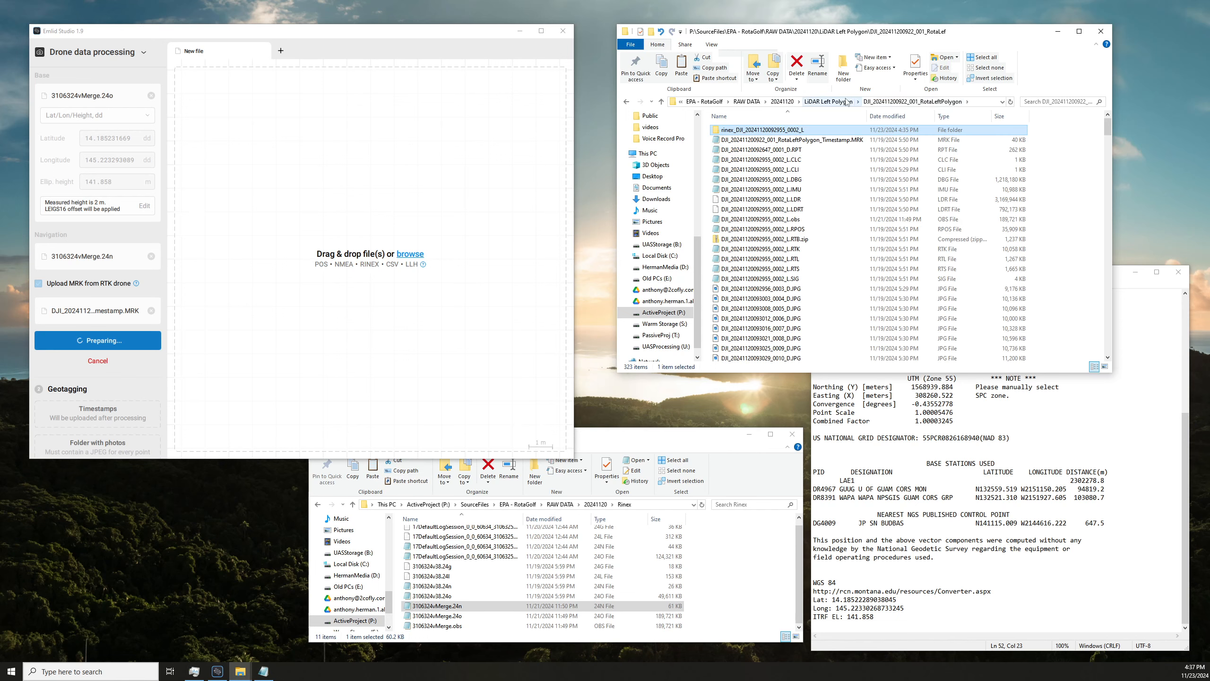
click(846, 102)
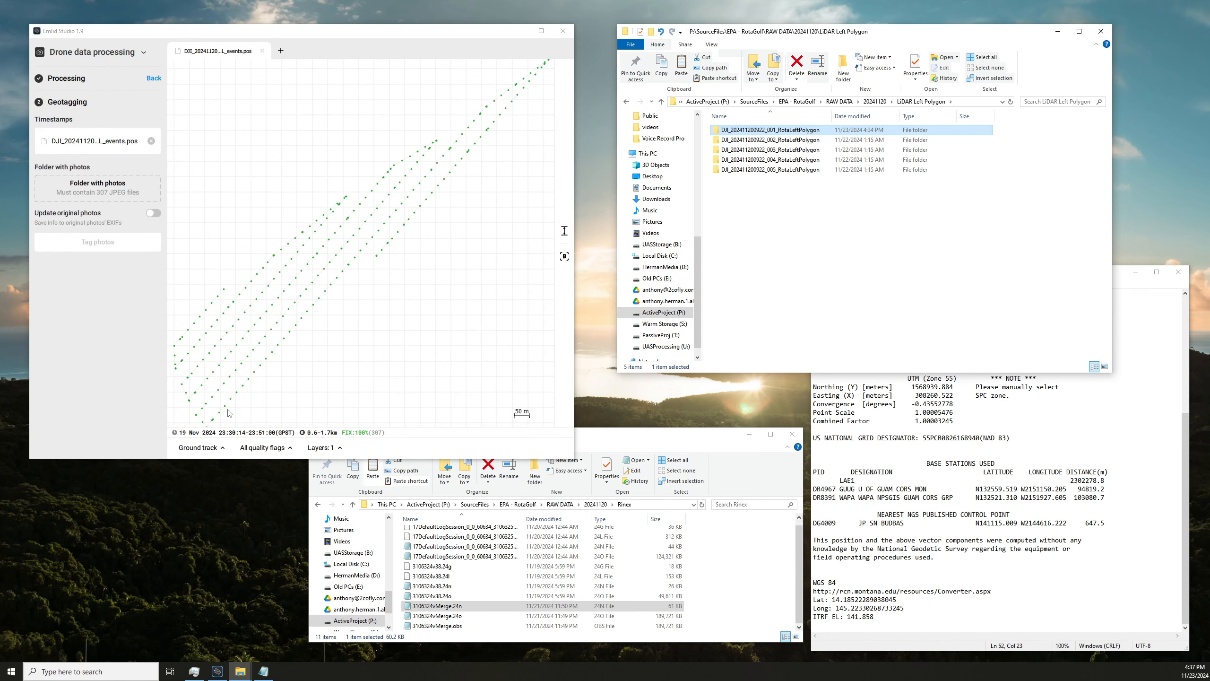
Review the processed events' number of satellites, acceleration, velocity and position plots, and return to the Ground track plot.
click(196, 447)
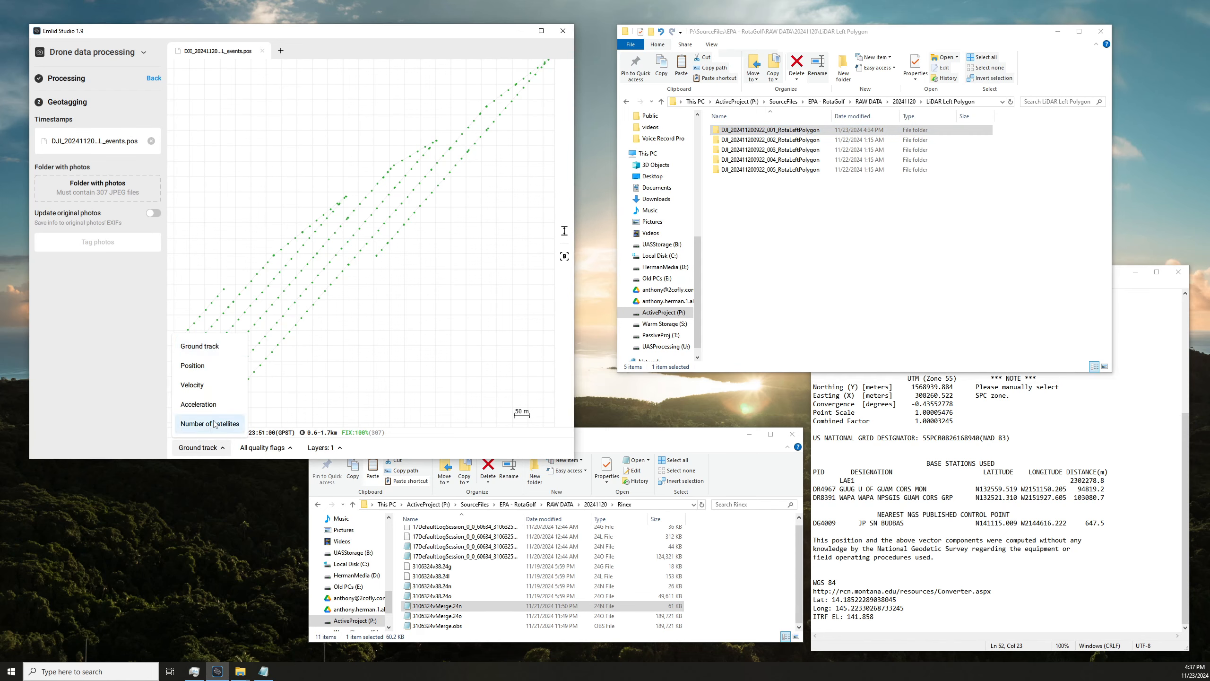
click(221, 422)
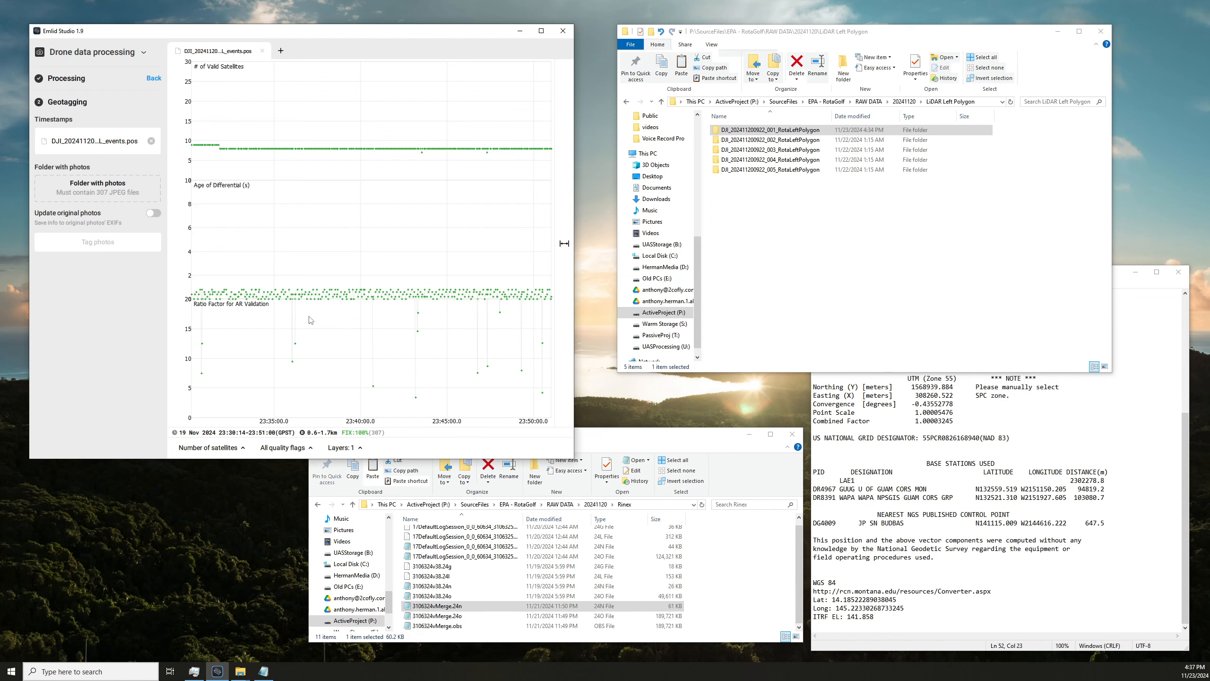
click(207, 447)
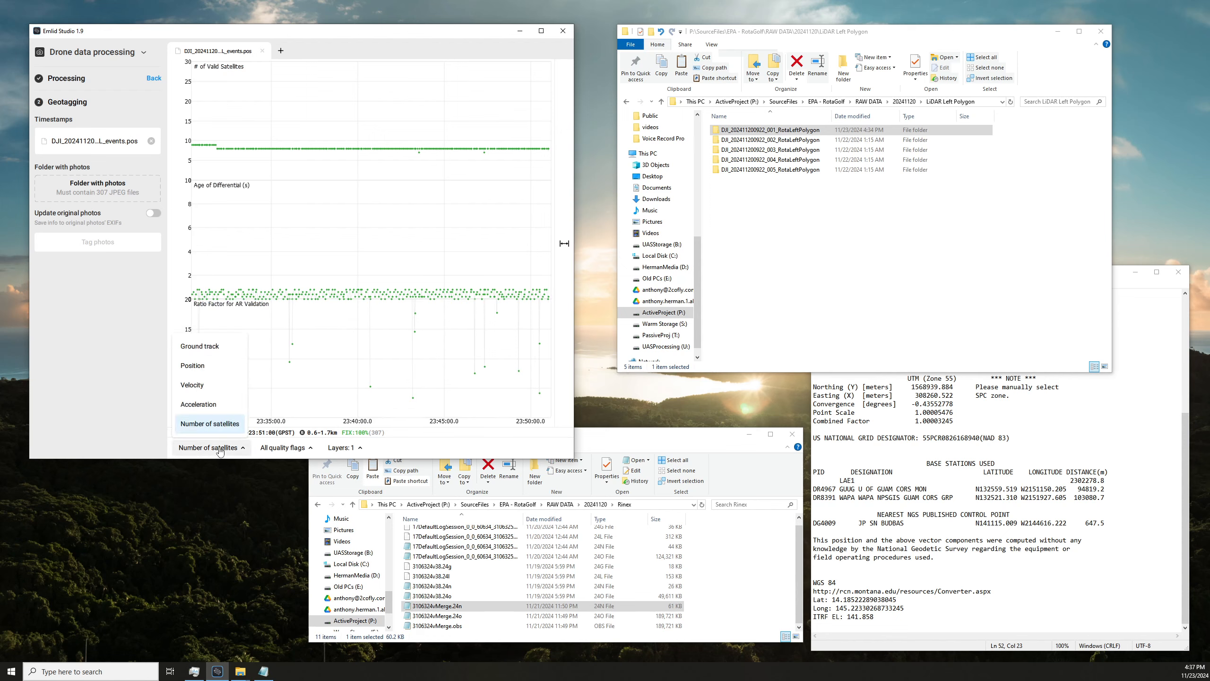
click(204, 406)
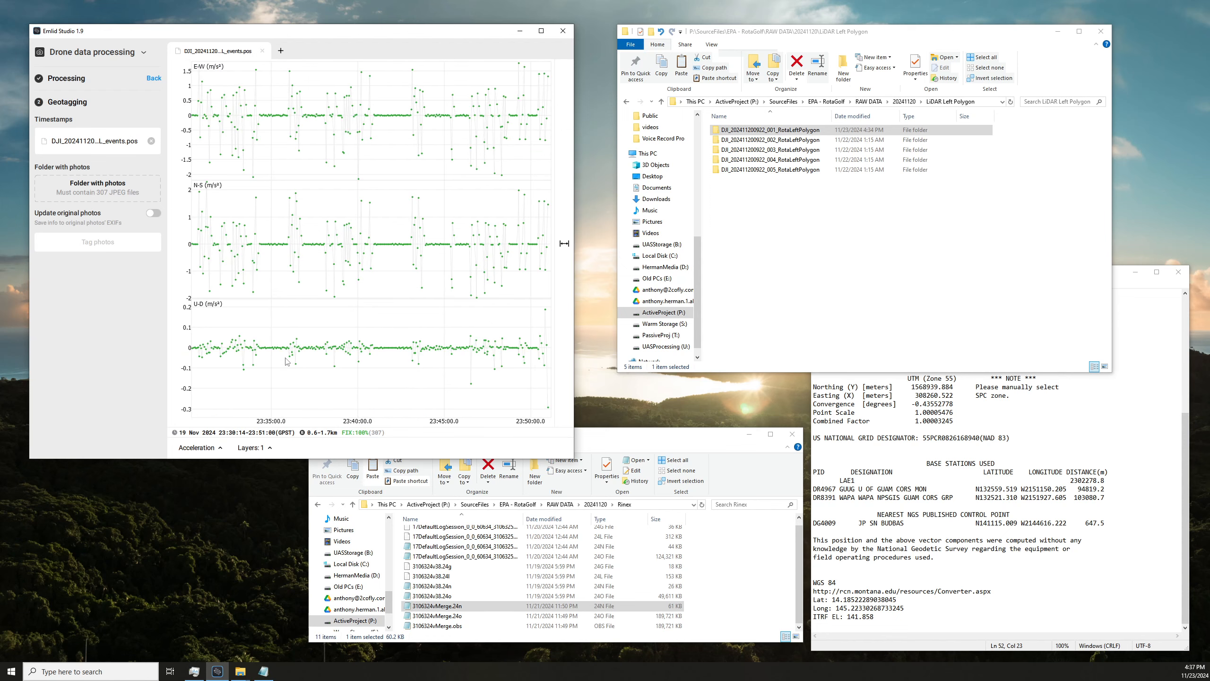
click(217, 448)
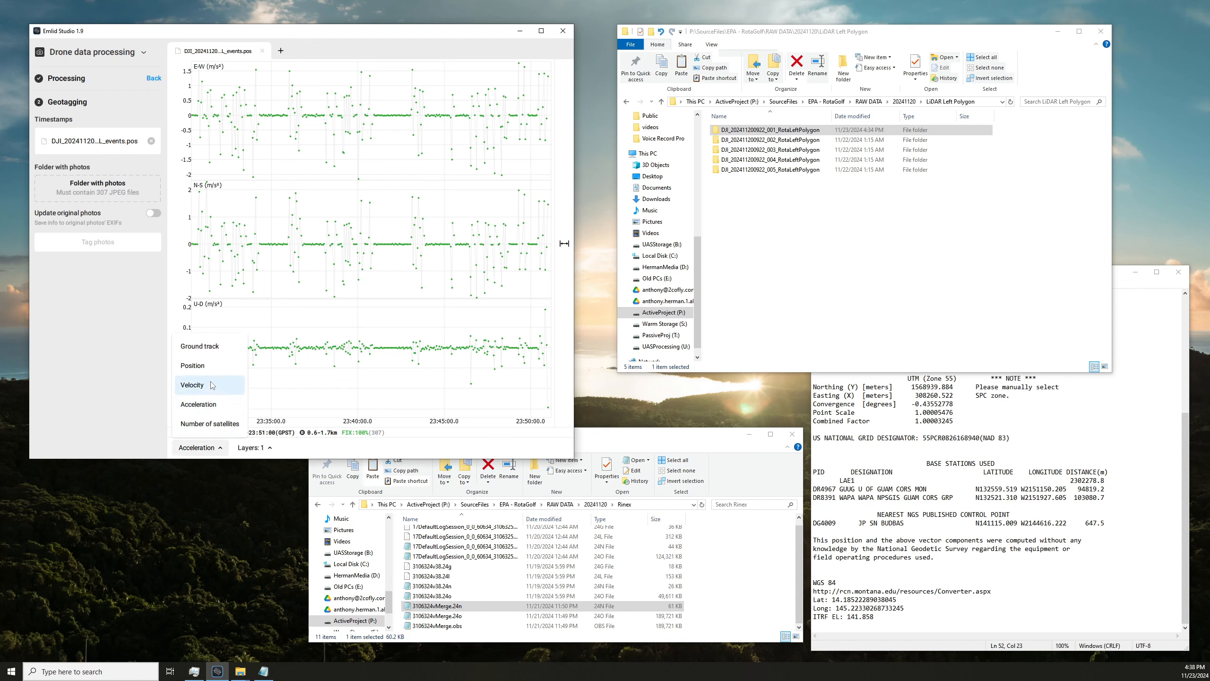
click(192, 385)
click(193, 448)
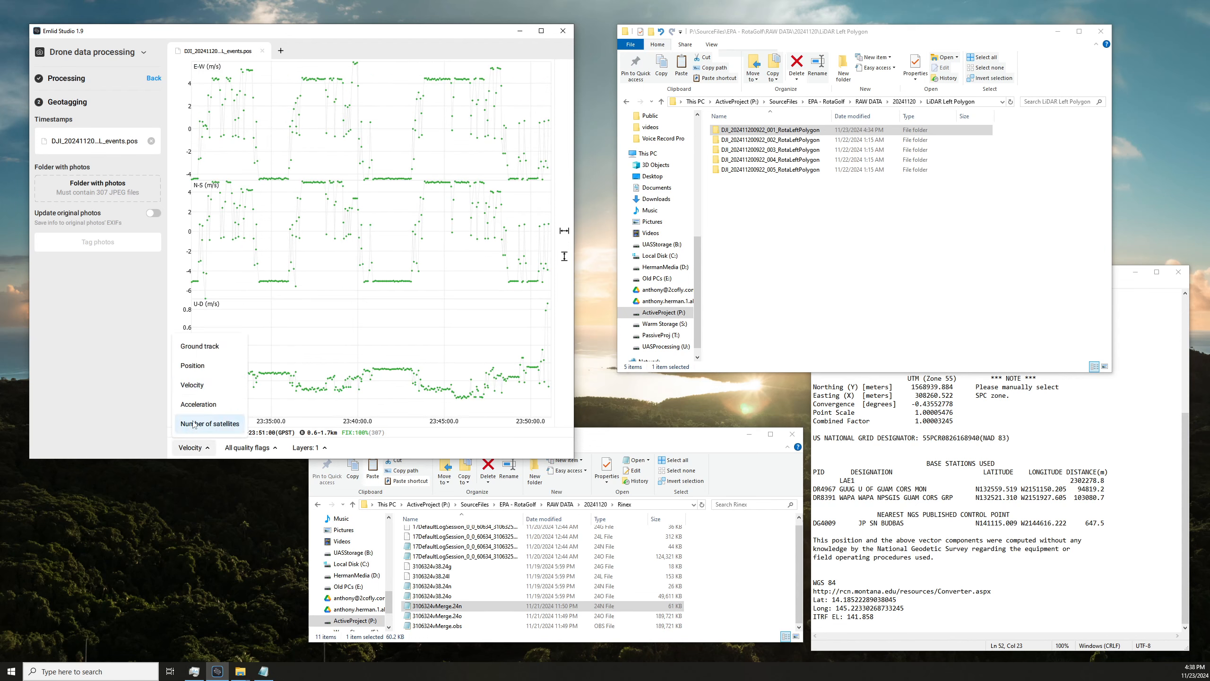
click(202, 368)
click(197, 448)
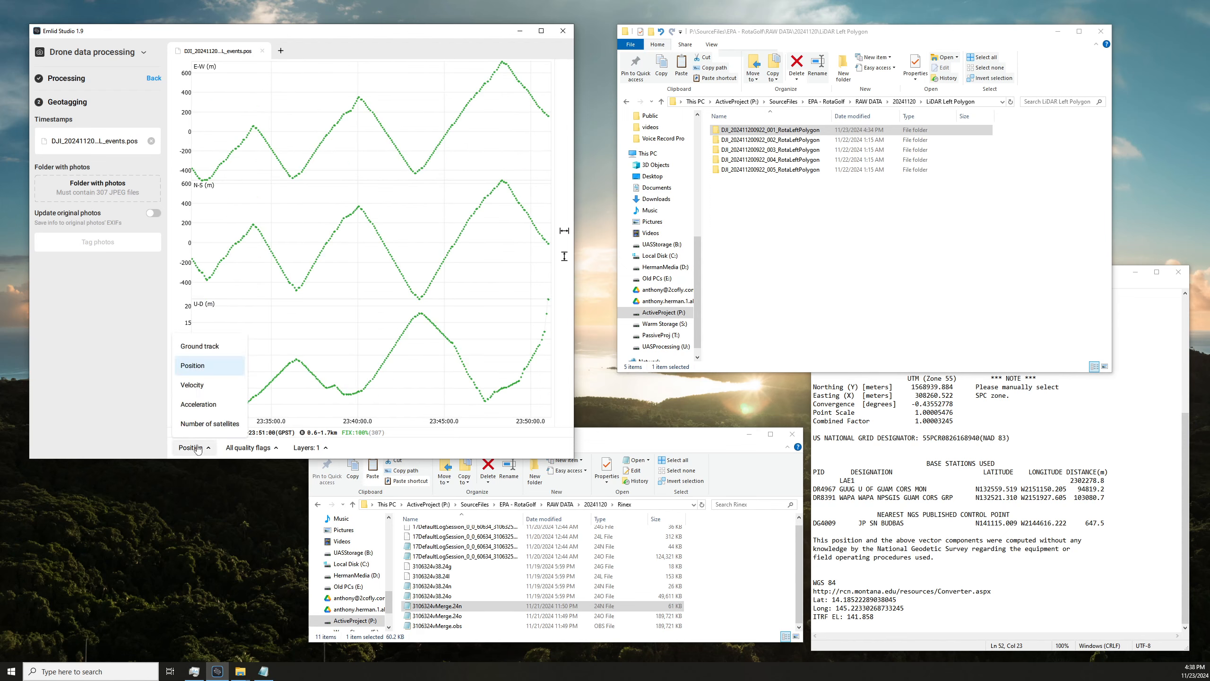
click(197, 346)
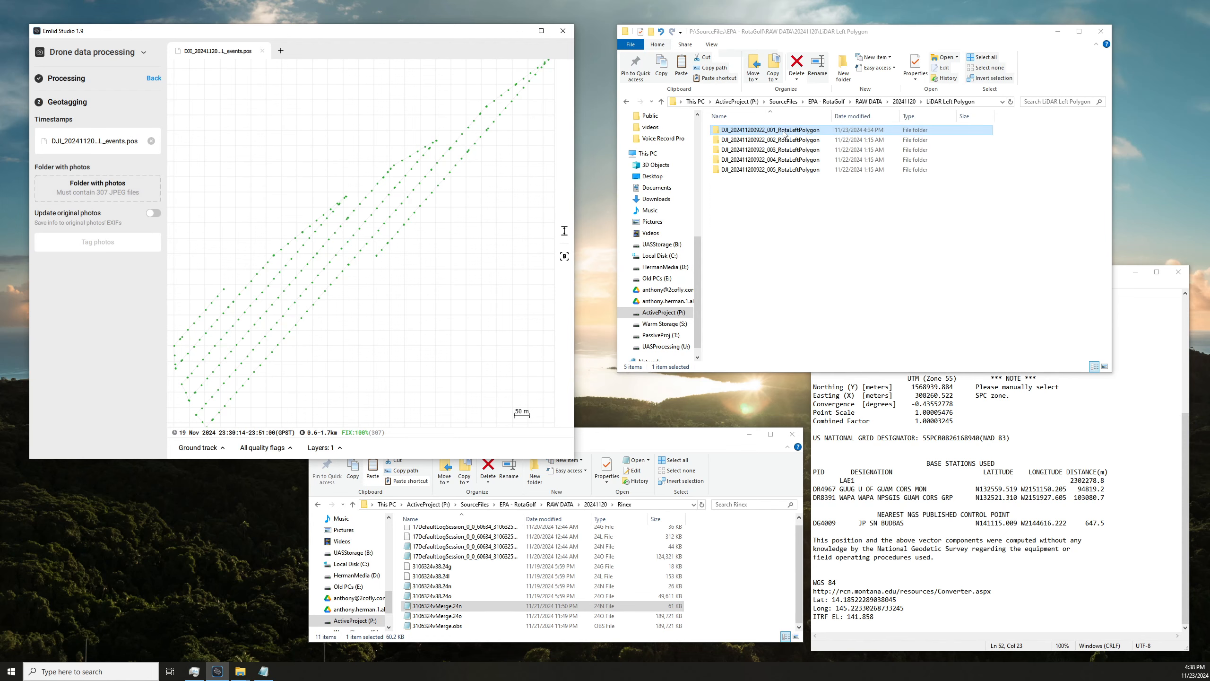
drag(770, 130, 99, 188)
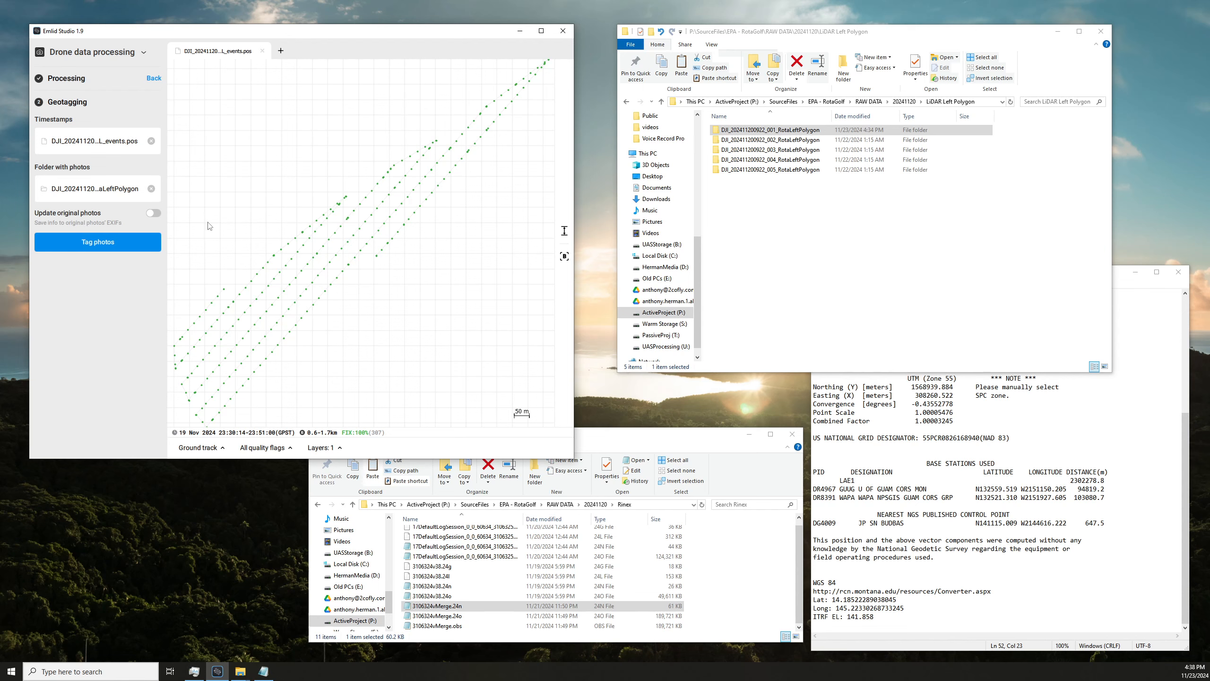
double_click(806, 129)
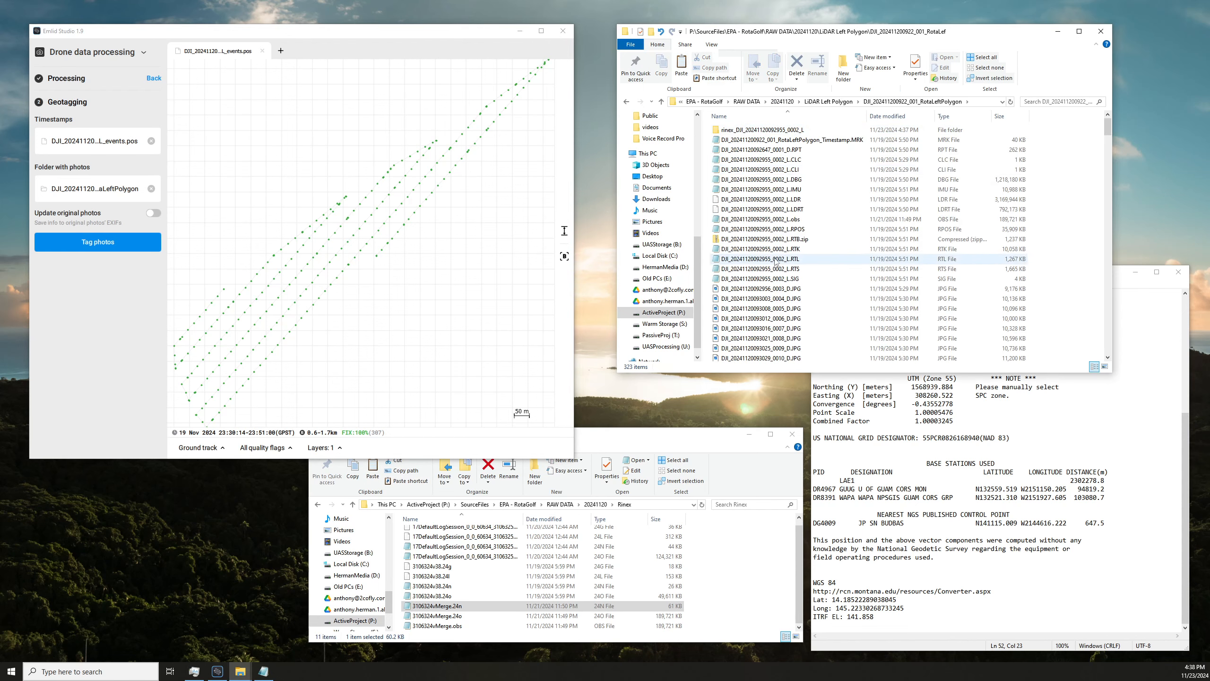
click(780, 310)
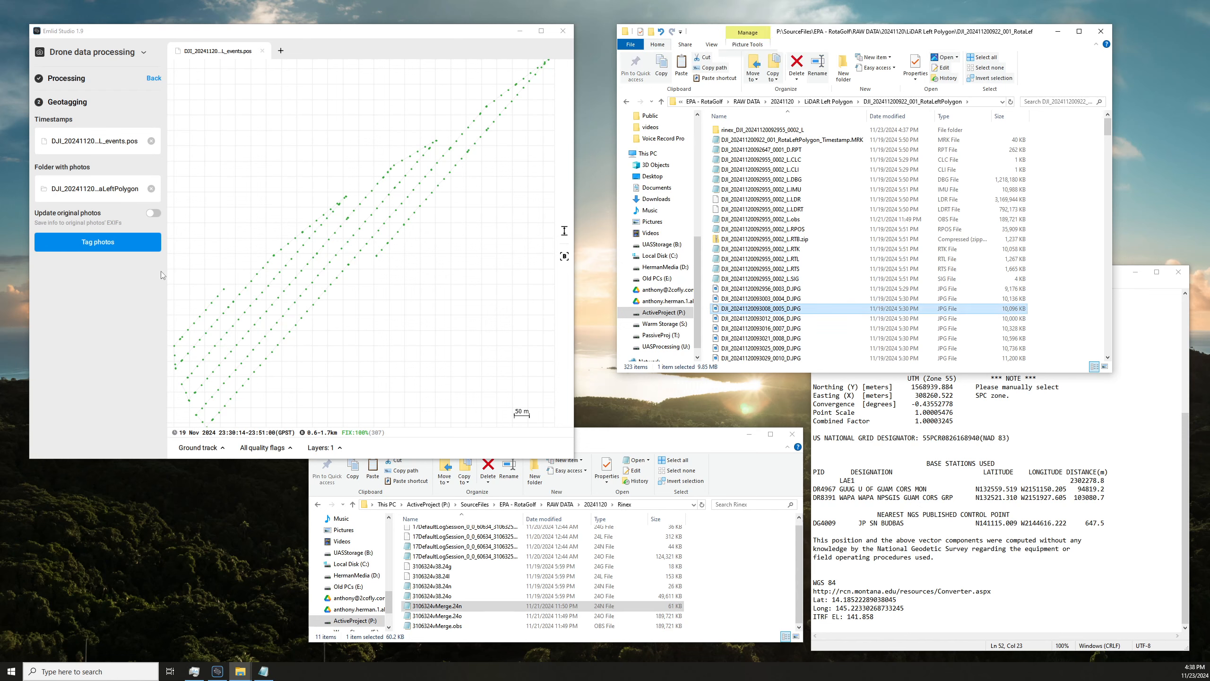
click(102, 247)
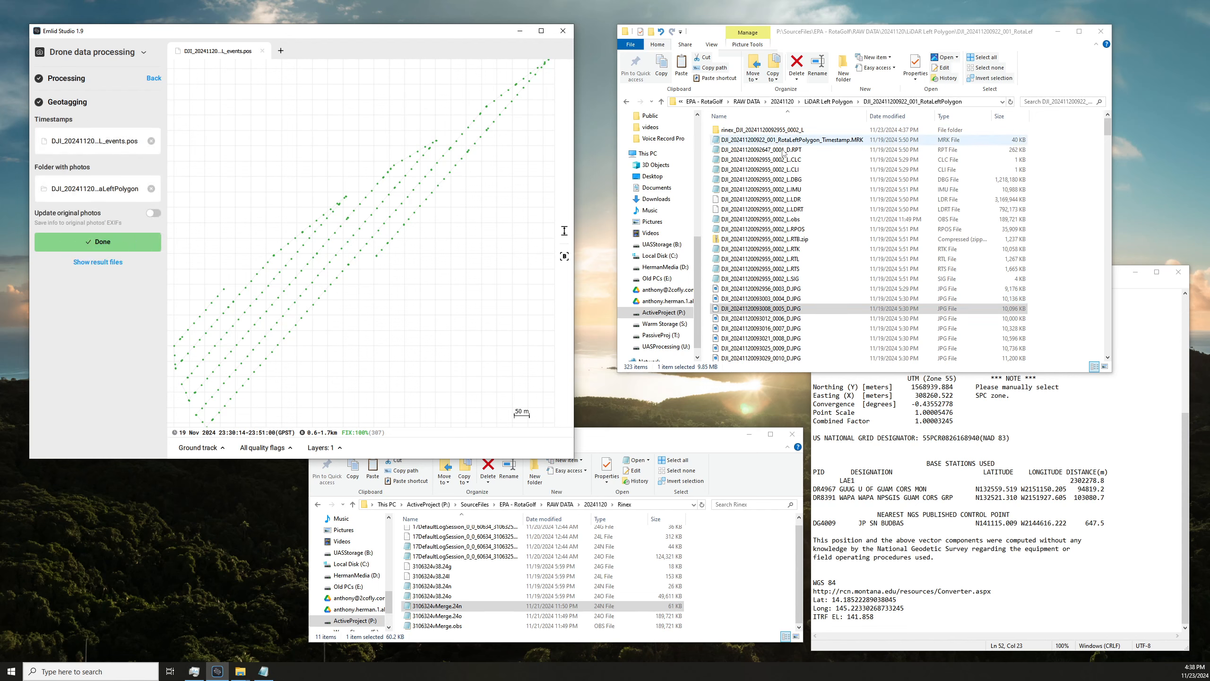
click(1023, 103)
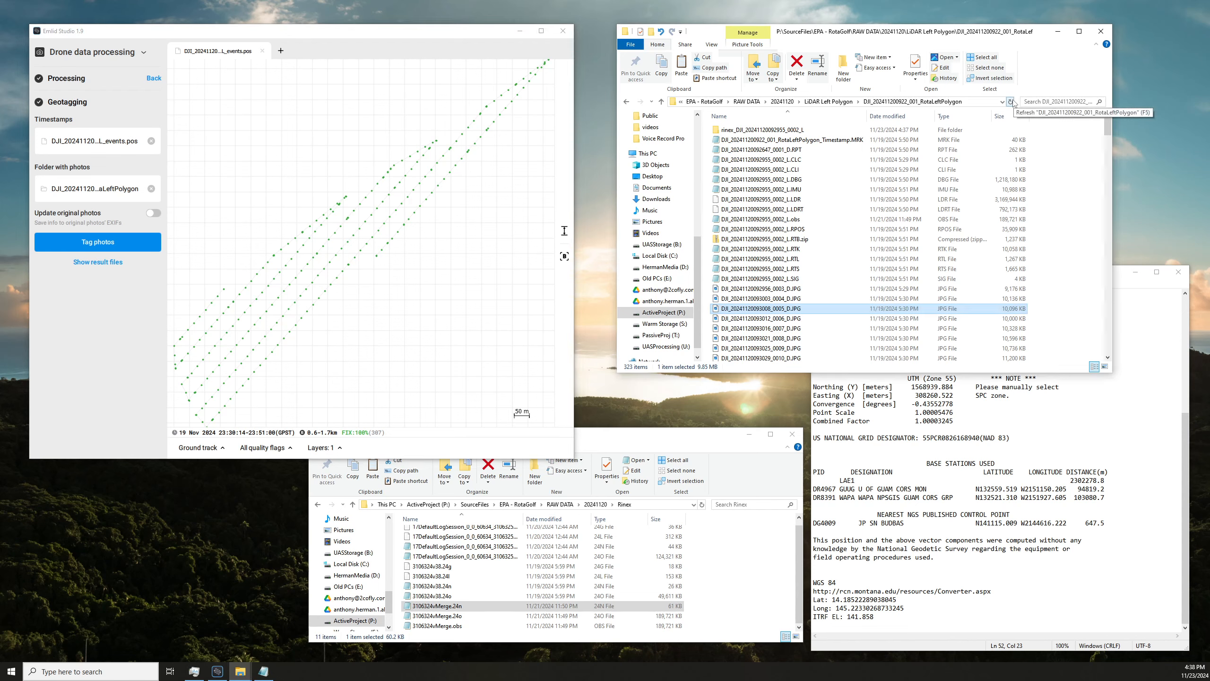
click(841, 183)
click(818, 123)
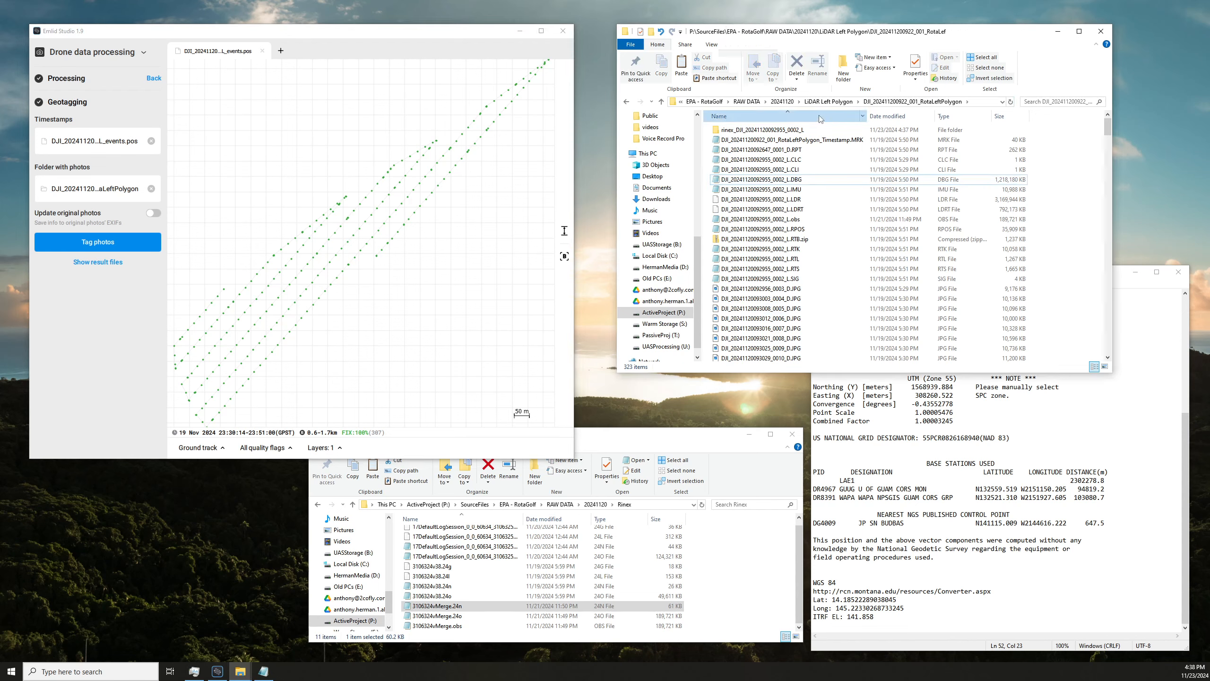
double_click(784, 130)
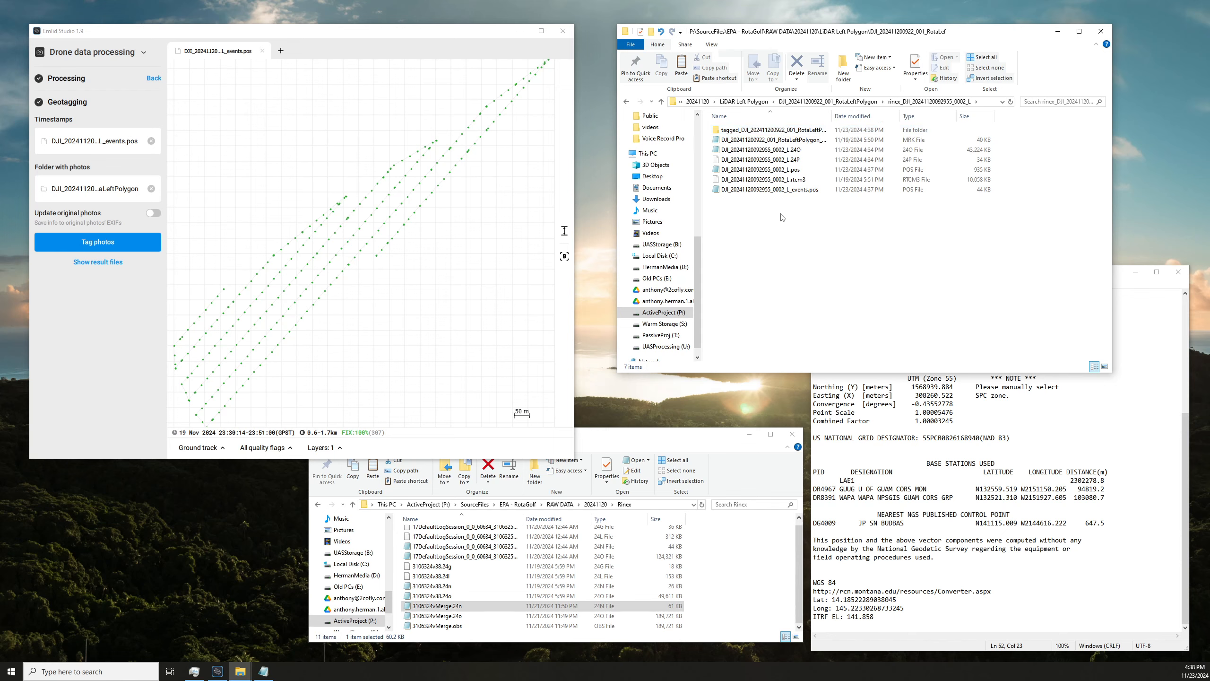
double_click(794, 137)
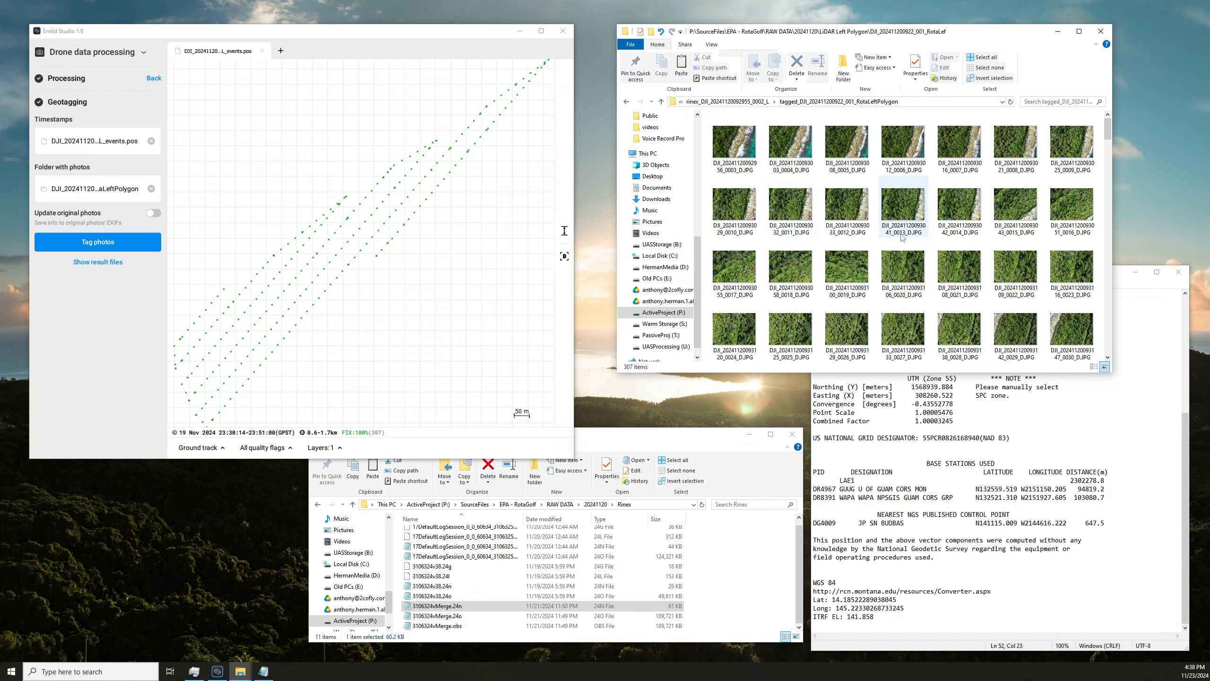
click(749, 103)
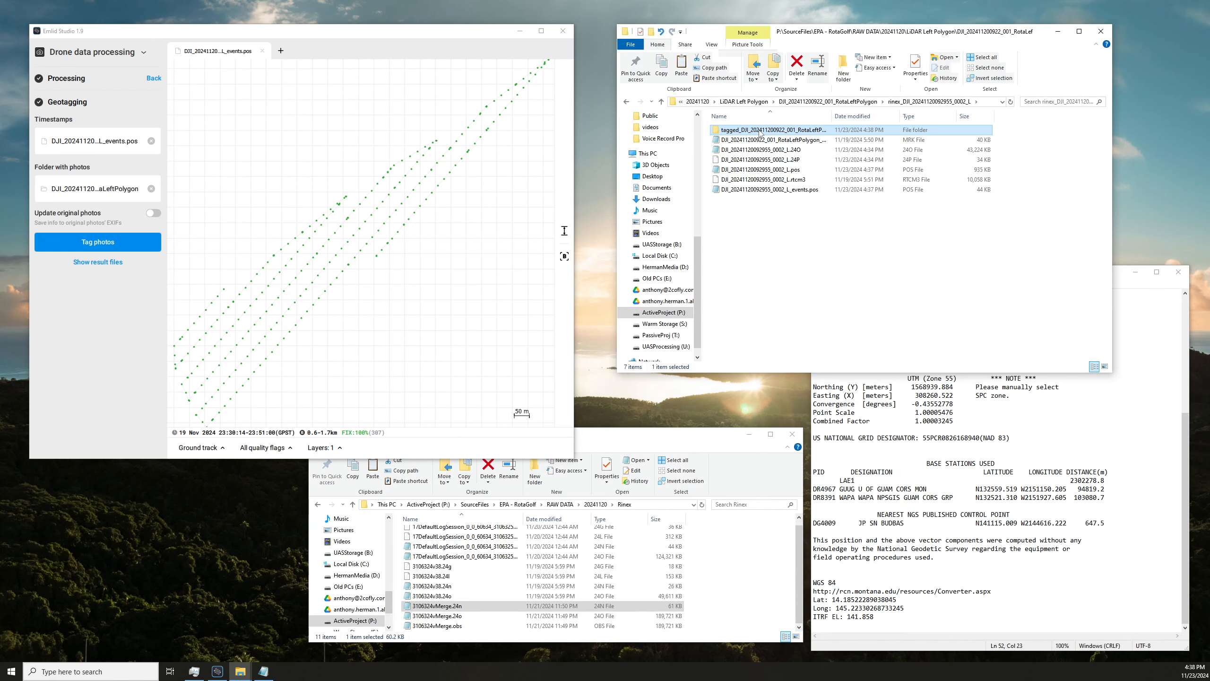
mouse_move(761, 134)
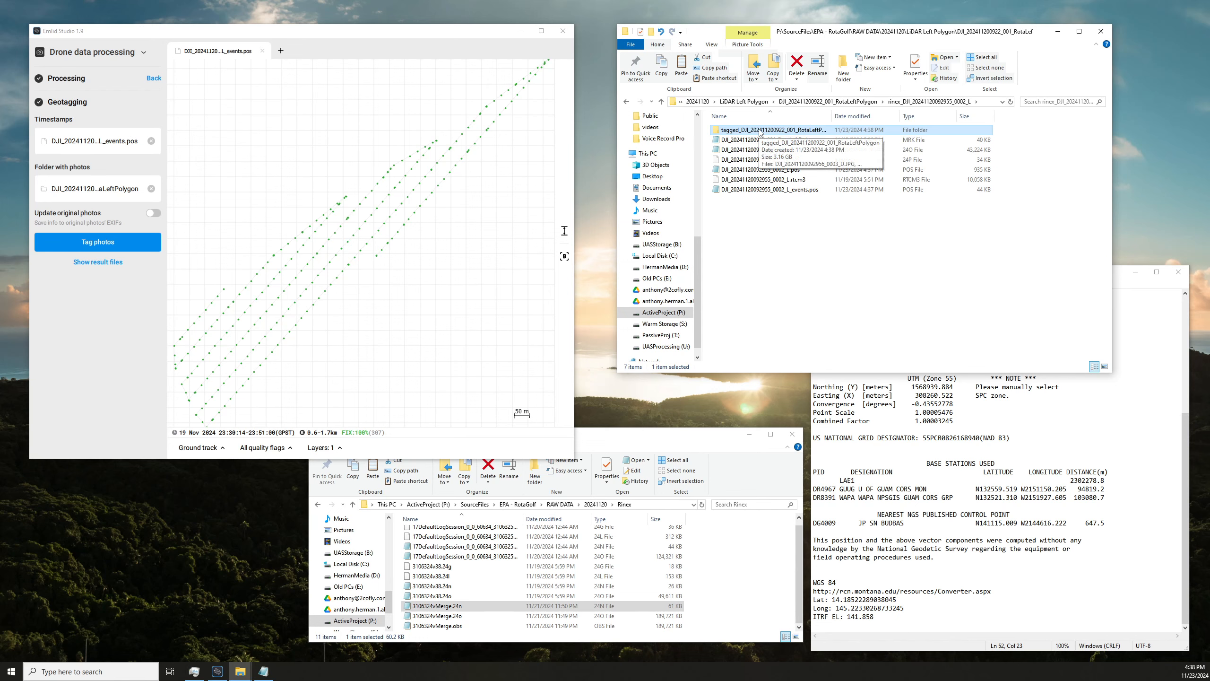